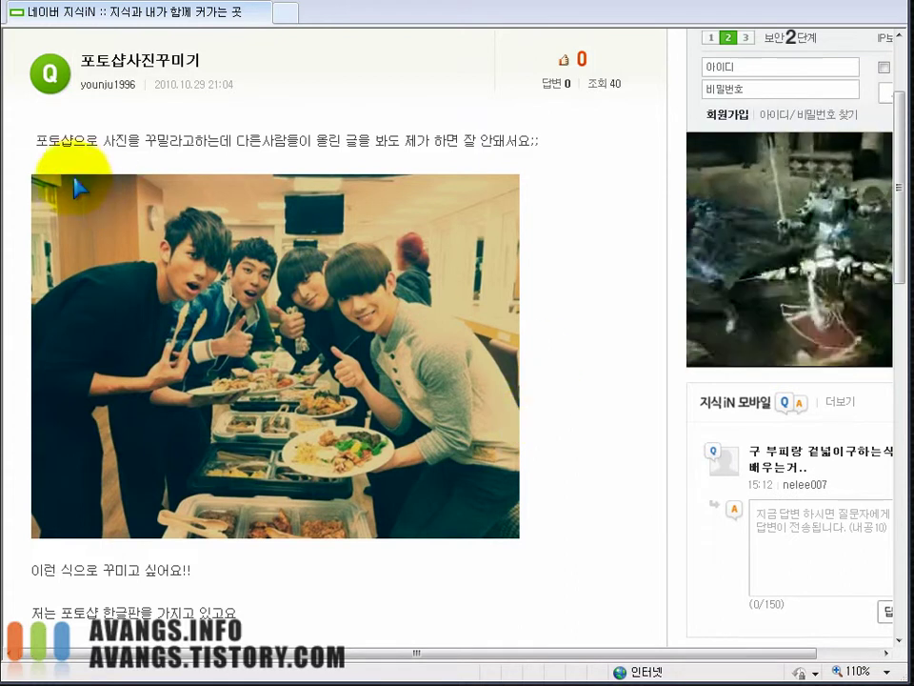
# Step: Switch from the browser question to PhotoScape and open the henry_... group photo from the desktop folder for photo editing
pyautogui.moveTo(36, 141); pyautogui.dragTo(102, 141)
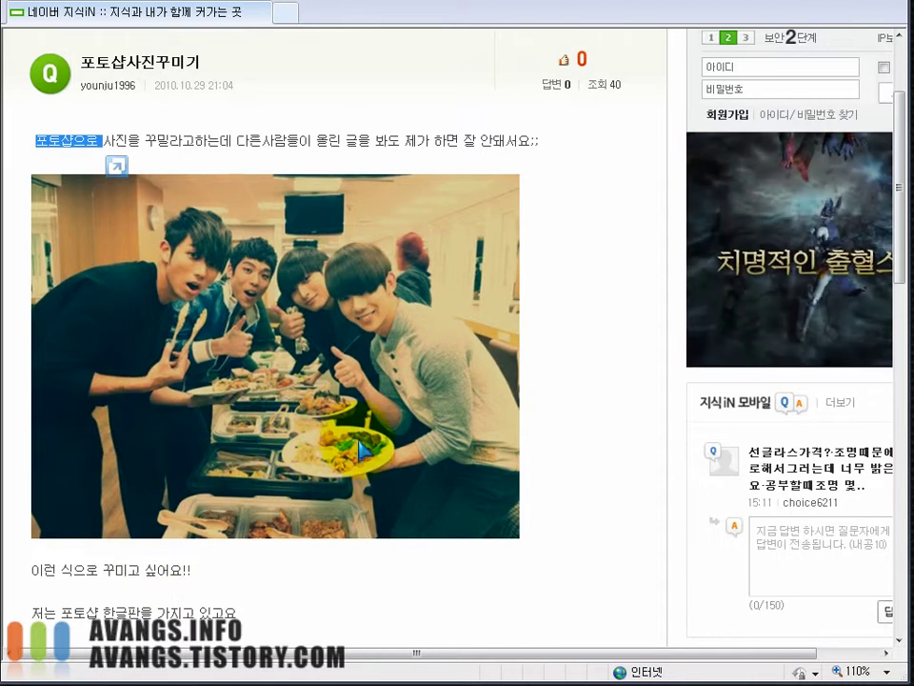
pyautogui.click(243, 517)
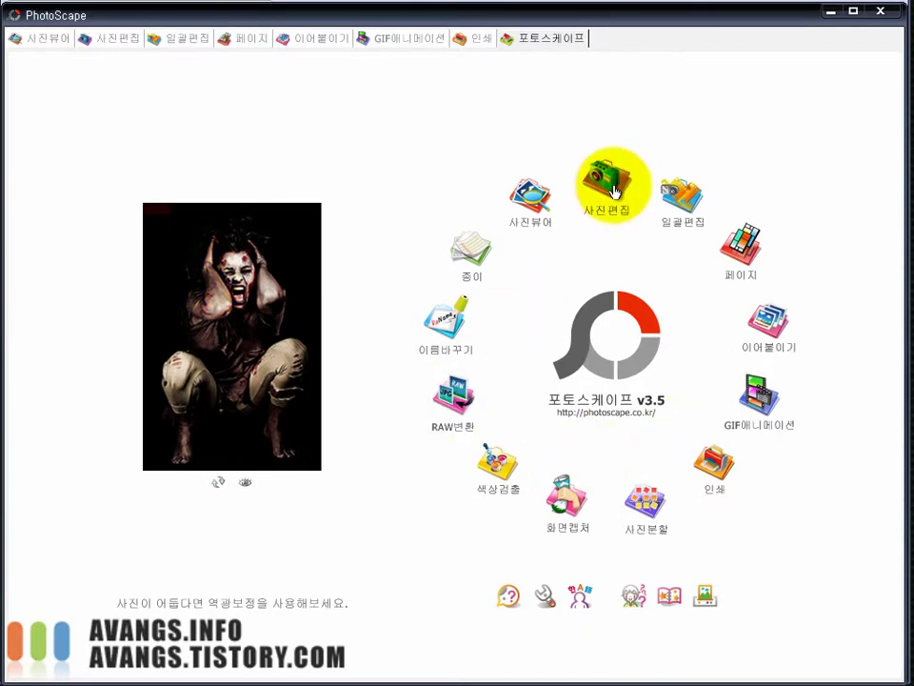
pyautogui.click(115, 39)
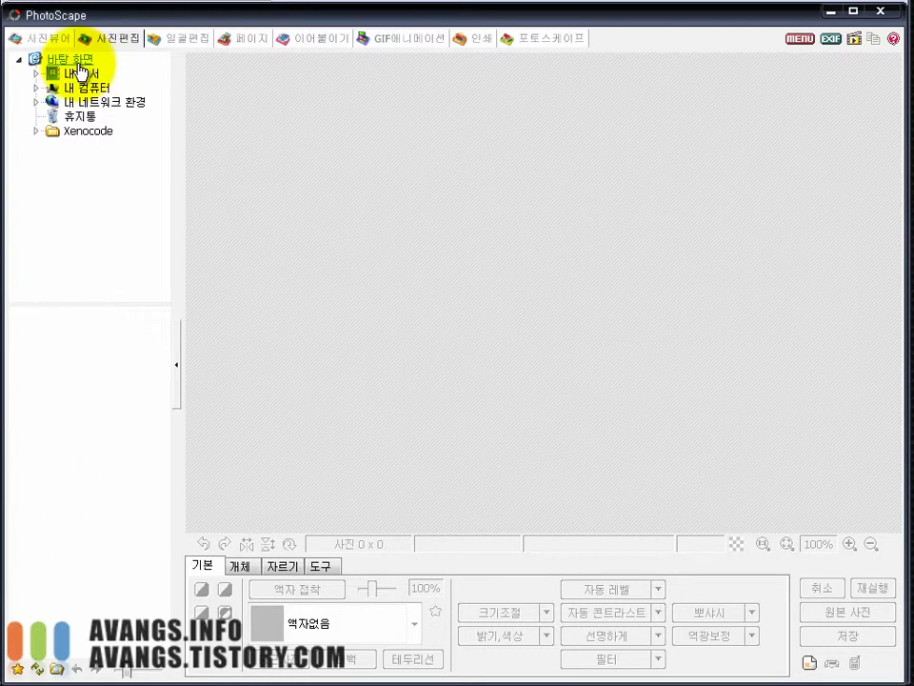
pyautogui.click(38, 332)
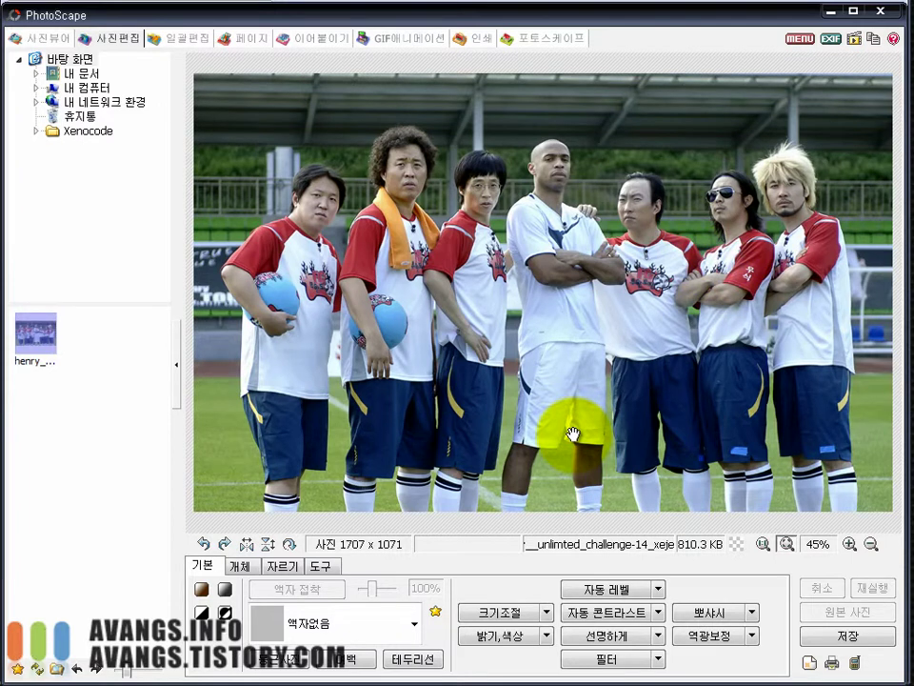
# Step: Compare the opened group photo with the toned reference photo in the browser question, and return to PhotoScape
pyautogui.hotkey('alt', 'Tab')
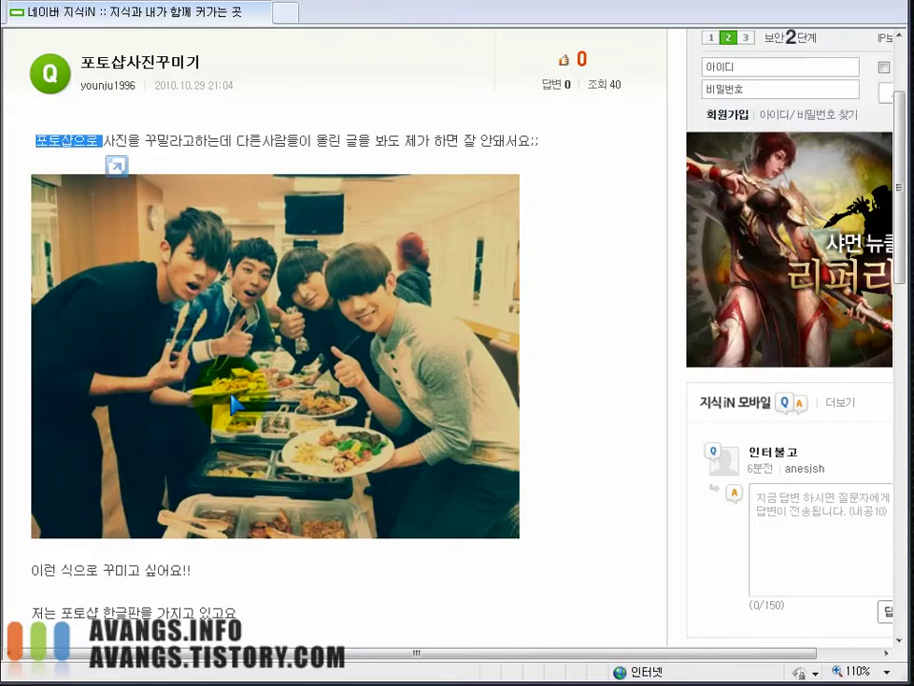
pyautogui.click(215, 600)
pyautogui.hotkey('alt', 'Tab')
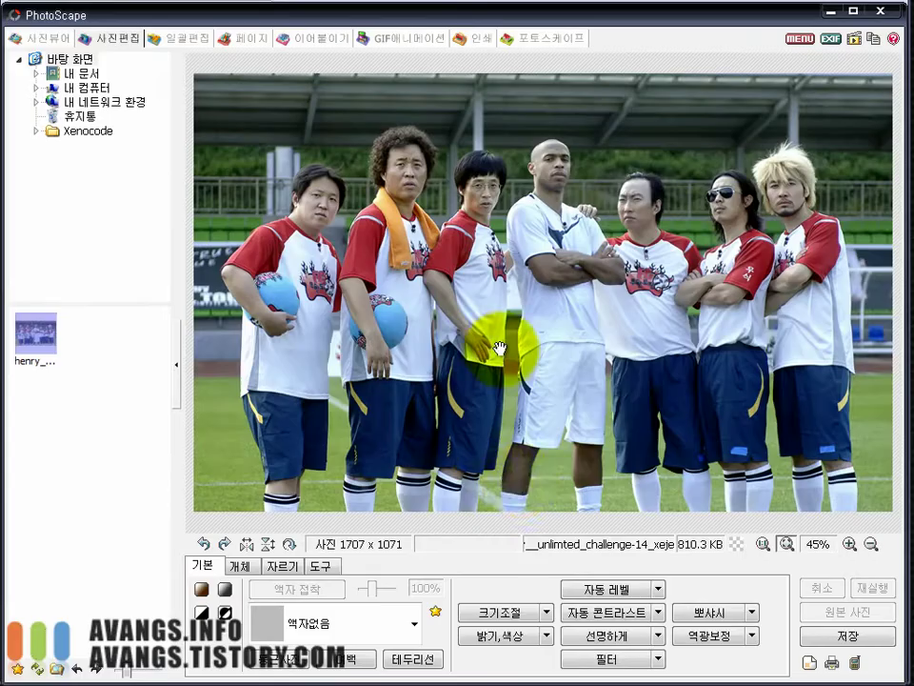
# Step: Examine the presets and shortcut offered for the film effect (필름느낌) filter
pyautogui.click(658, 661)
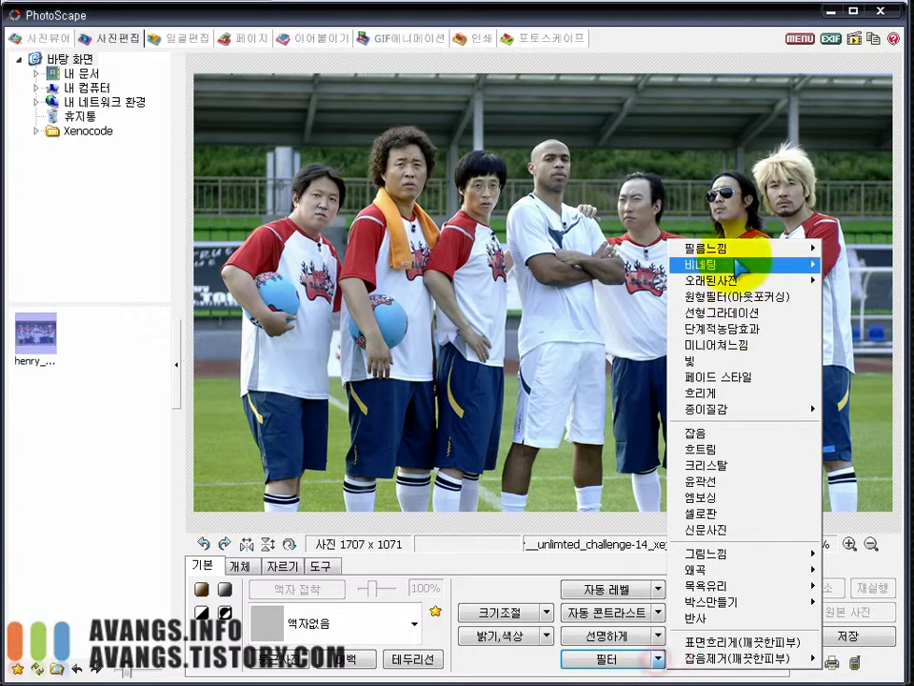
pyautogui.moveTo(741, 267)
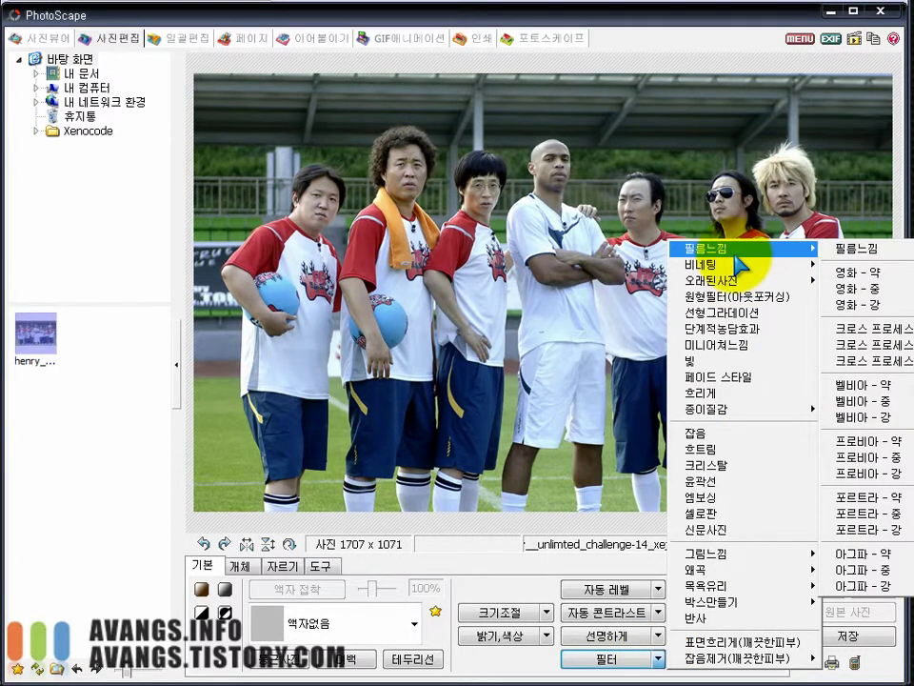
pyautogui.click(702, 12)
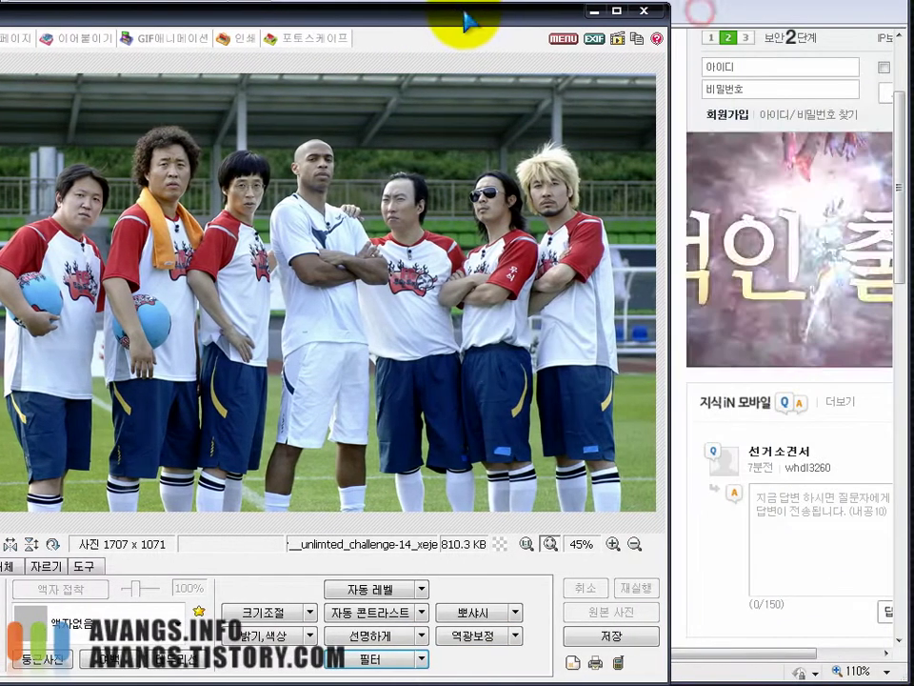
pyautogui.click(416, 667)
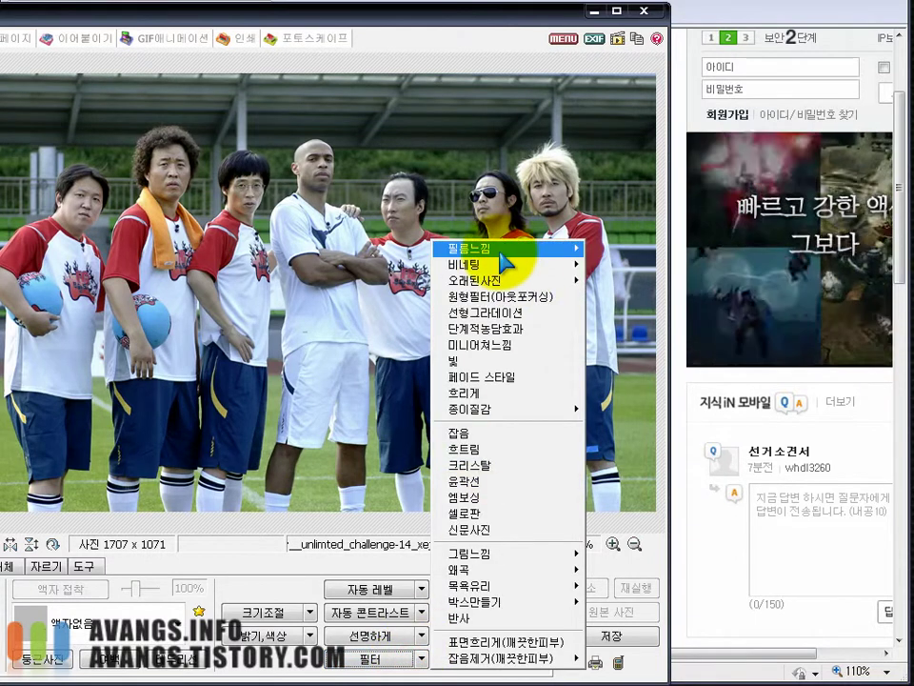
pyautogui.moveTo(518, 255)
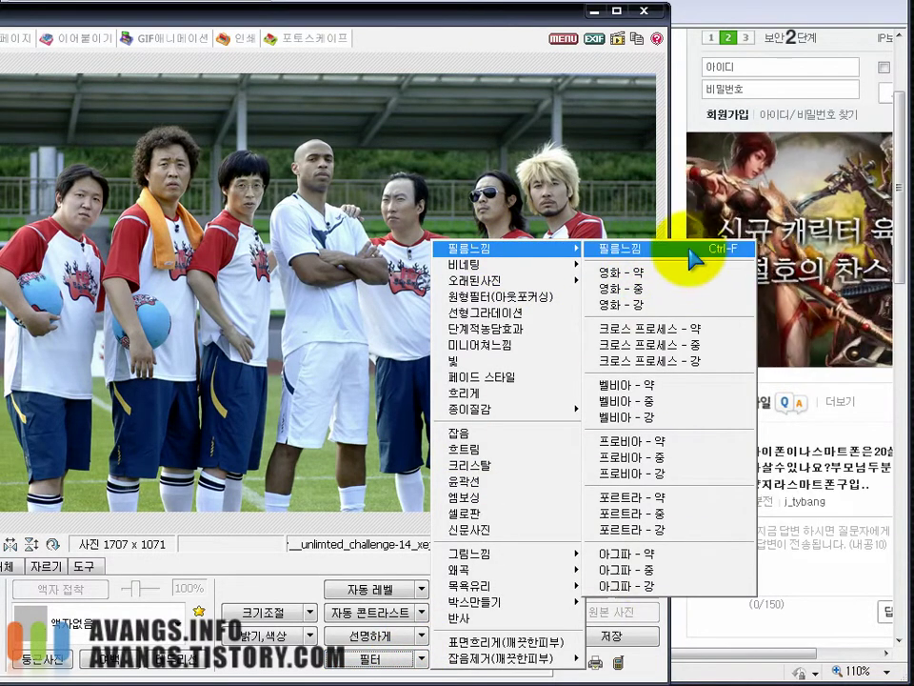
pyautogui.click(429, 24)
pyautogui.doubleClick(423, 17)
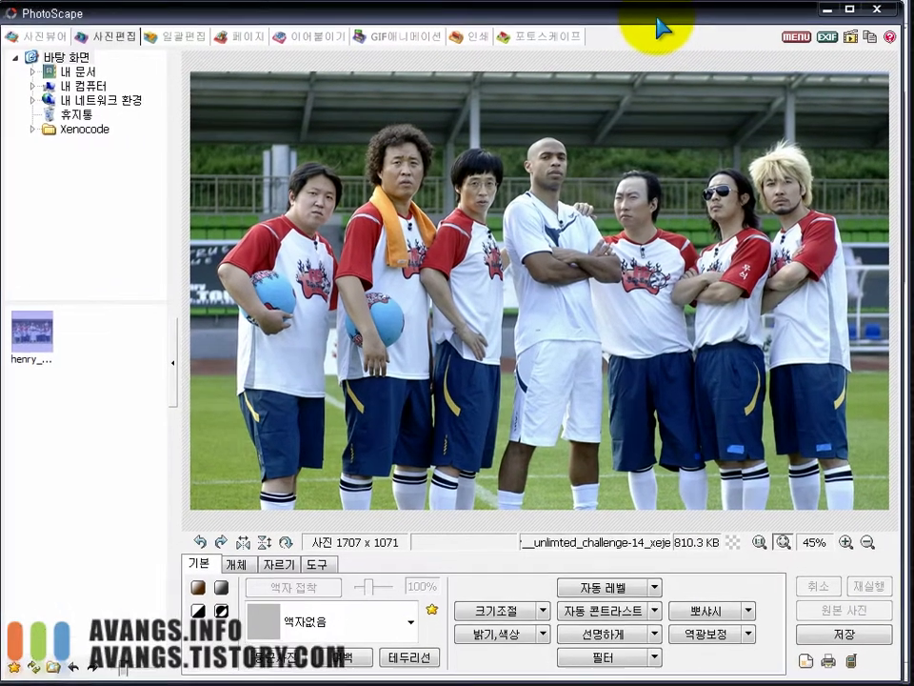
# Step: Preview the film effect (필름느낌) presets on the photo one by one, from 영화 - 약 through 아그파 - 강
pyautogui.hotkey('ctrl', 'f')
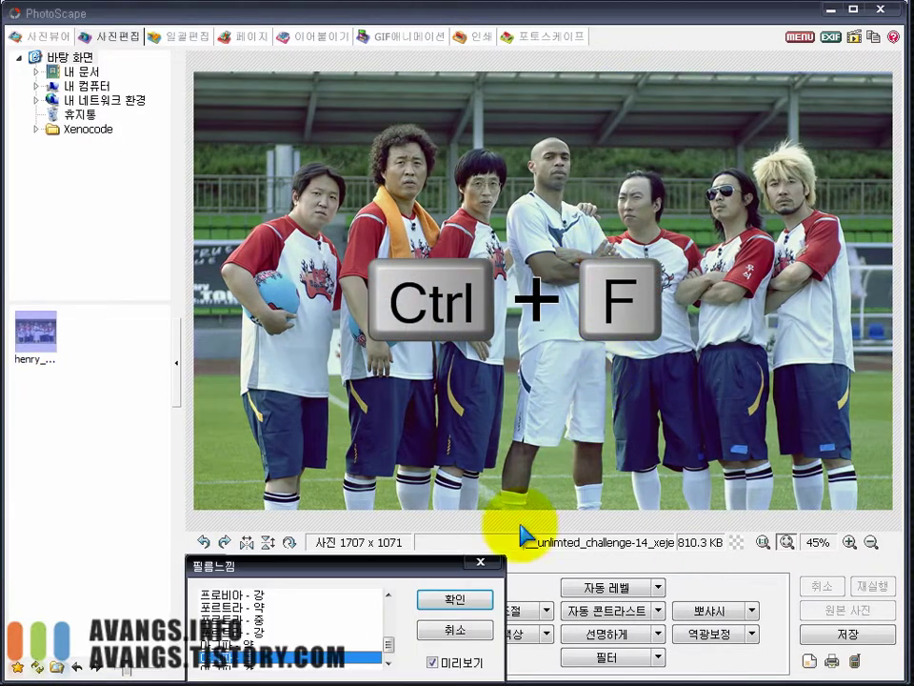
pyautogui.moveTo(405, 568); pyautogui.dragTo(623, 483)
pyautogui.moveTo(602, 562); pyautogui.dragTo(603, 529)
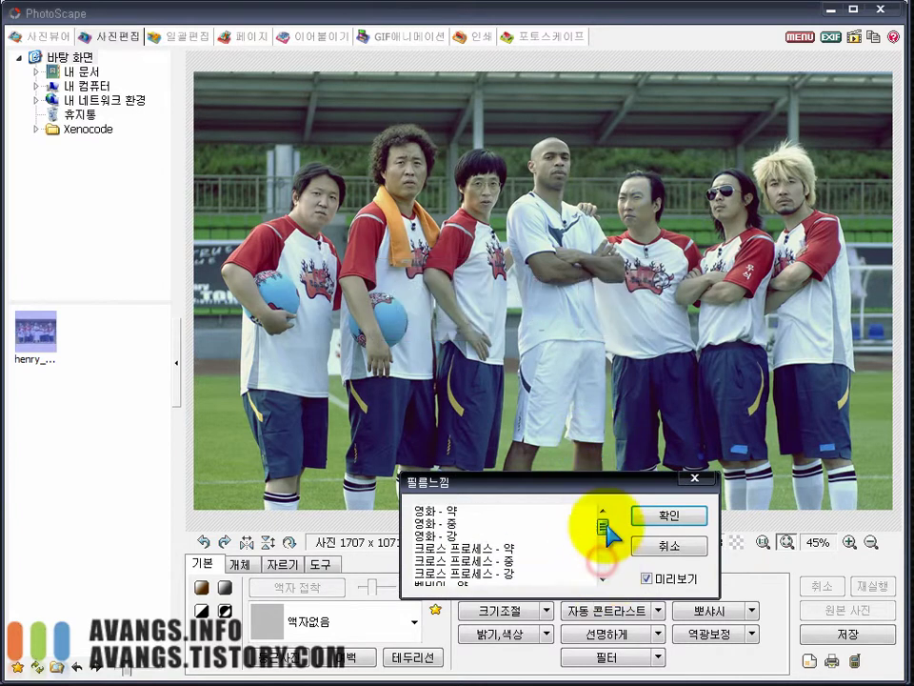
pyautogui.click(455, 514)
pyautogui.press('Down')
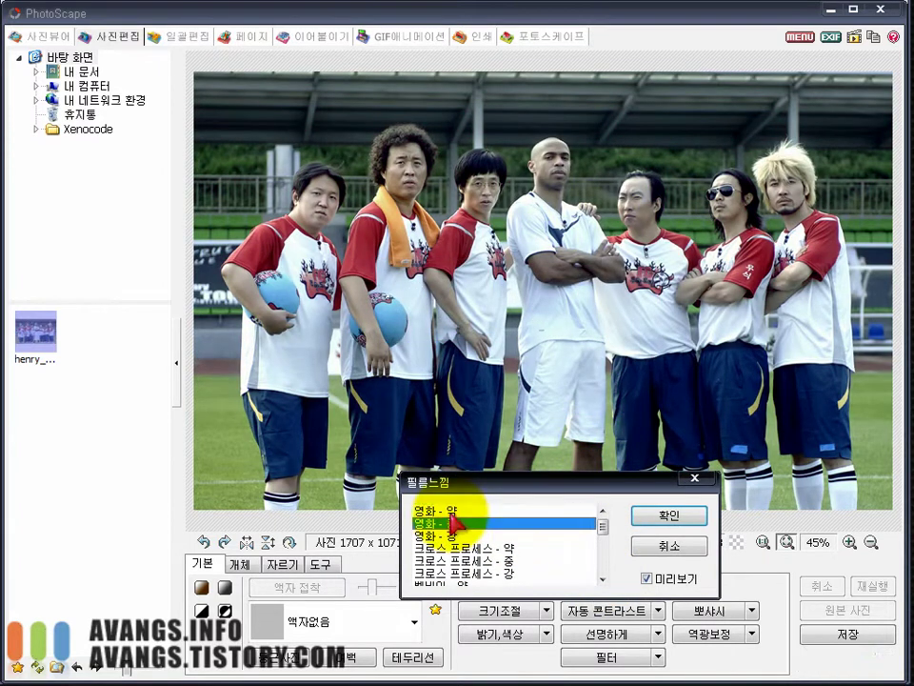
pyautogui.press('Down')
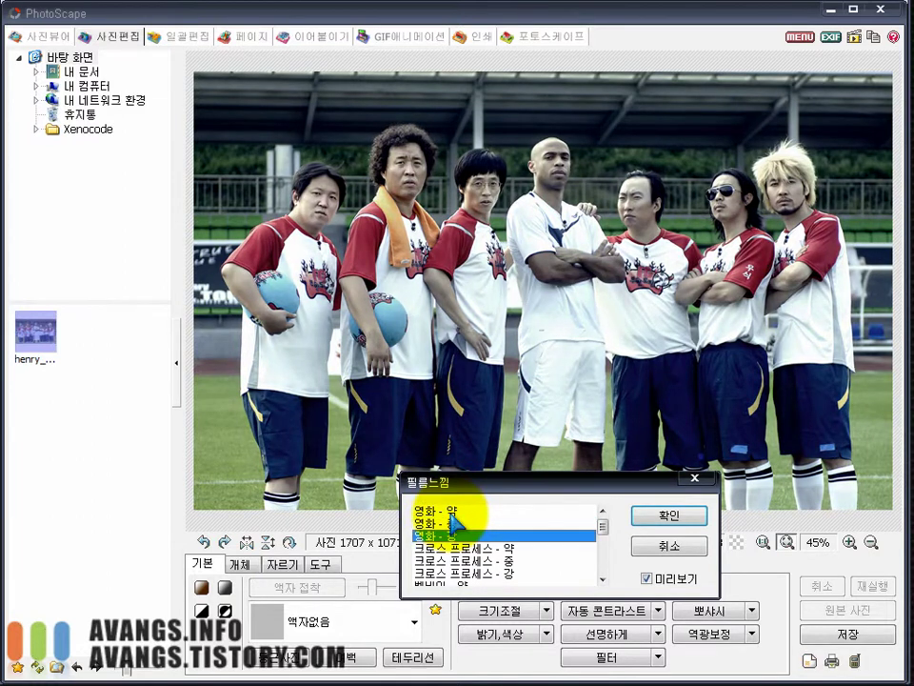
pyautogui.press('Down')
pyautogui.press('Down')
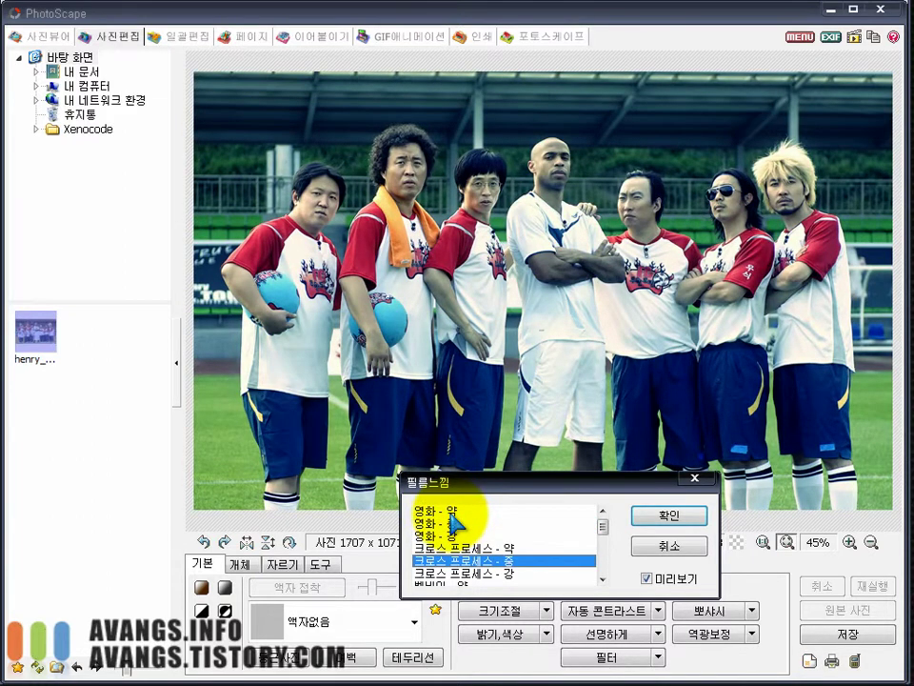
pyautogui.press('Down')
pyautogui.press('Down')
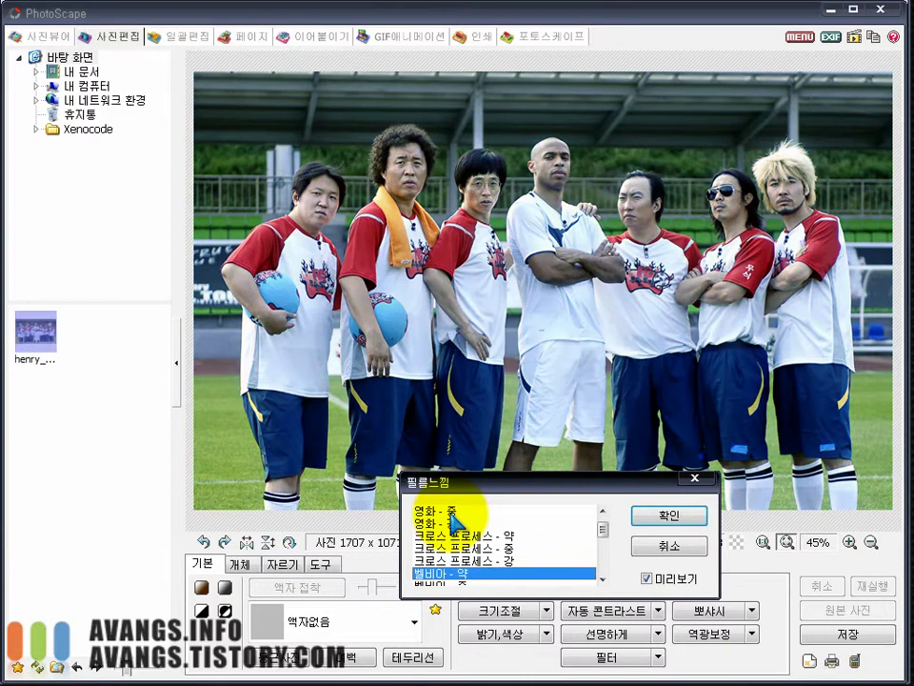
pyautogui.press('Down')
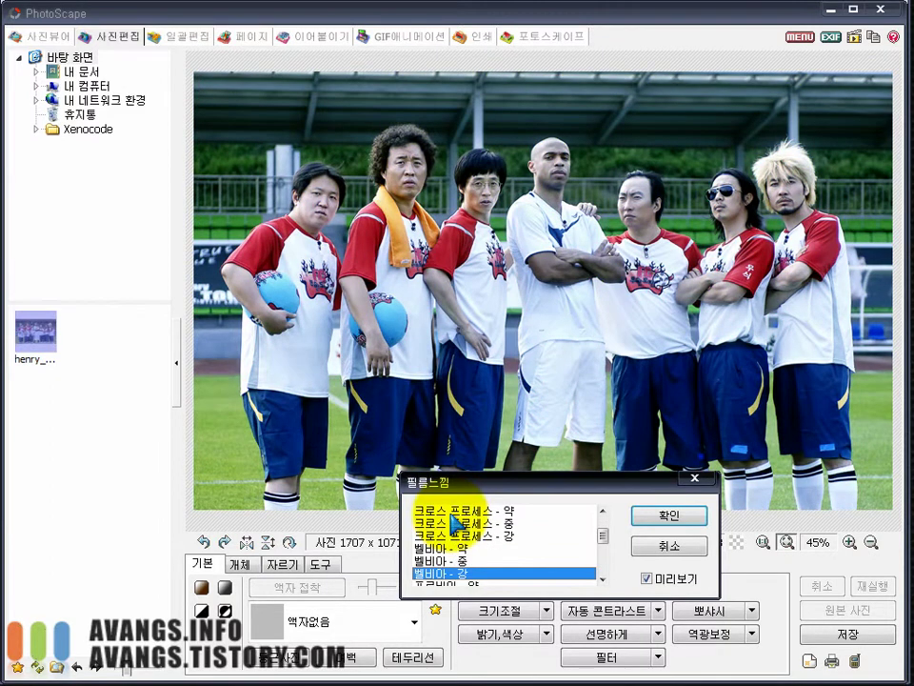
pyautogui.press('Down')
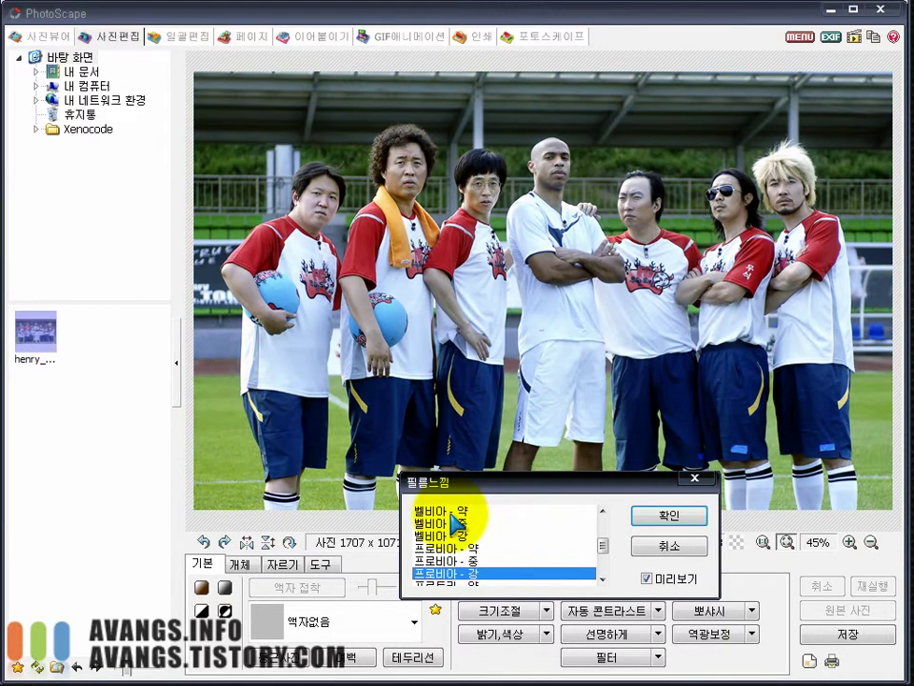
pyautogui.press('Down')
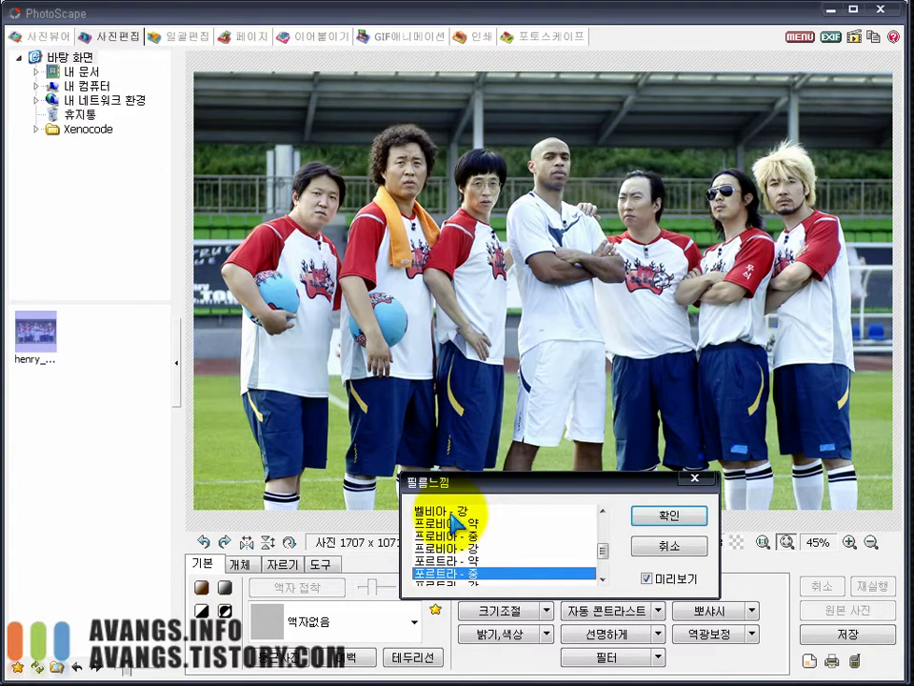
pyautogui.press('Down')
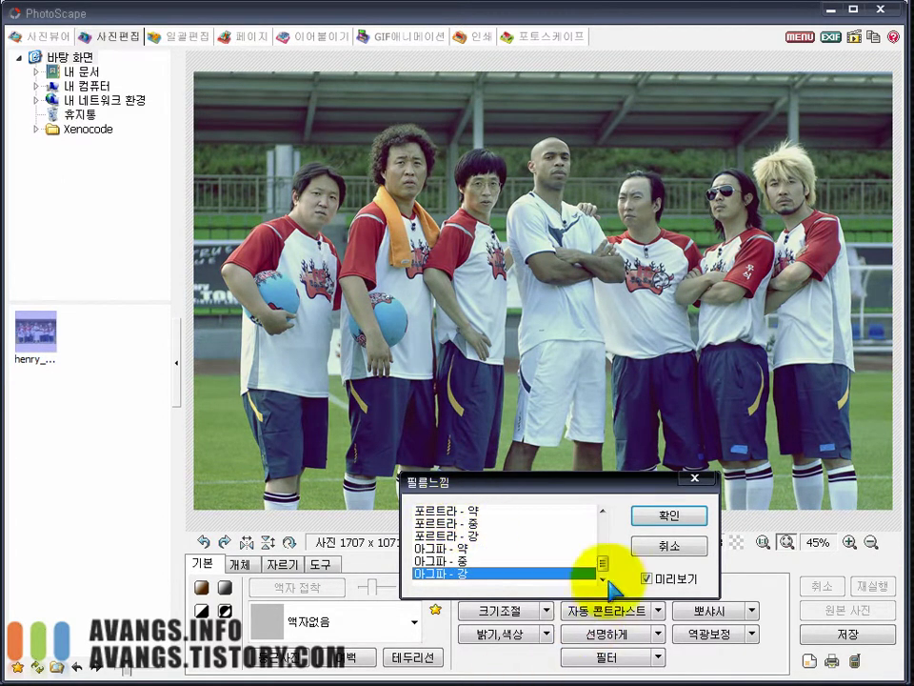
# Step: Try the 영화 - 강 film effect on the photo and undo it
pyautogui.moveTo(603, 562); pyautogui.dragTo(603, 524)
pyautogui.click(441, 536)
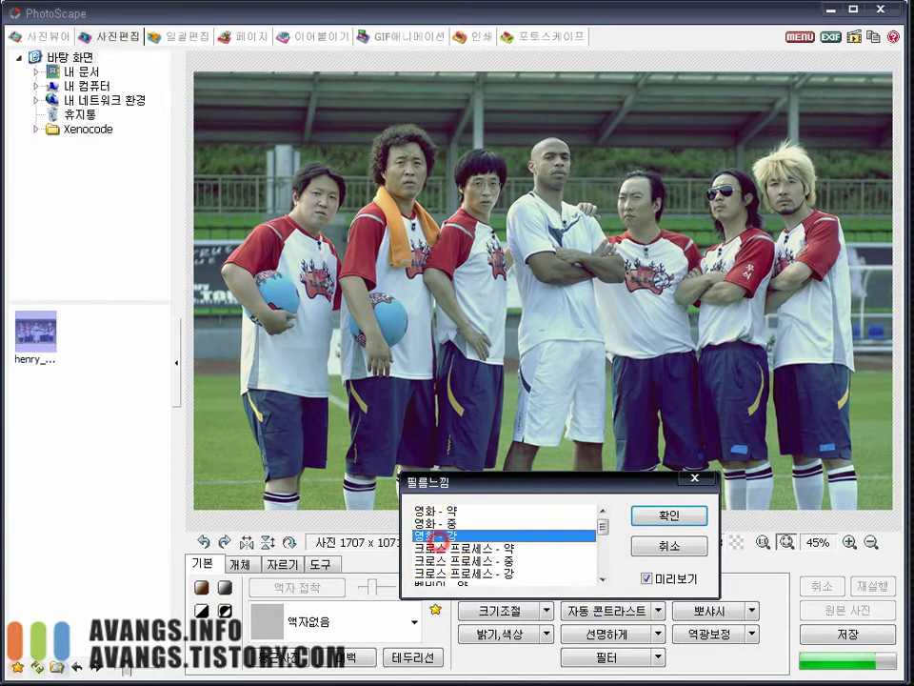
pyautogui.click(674, 516)
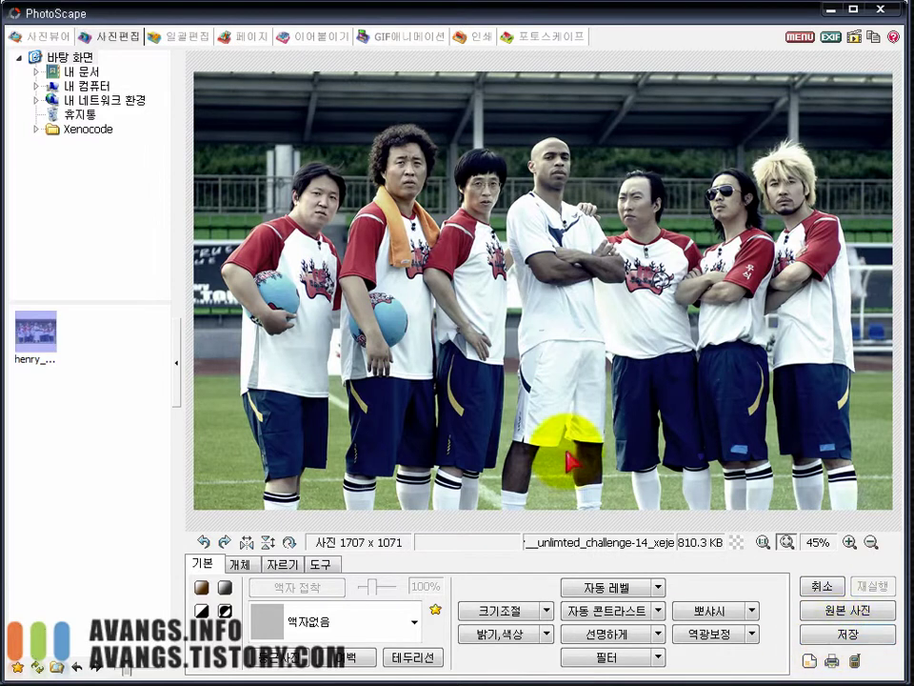
pyautogui.hotkey('ctrl', 'z')
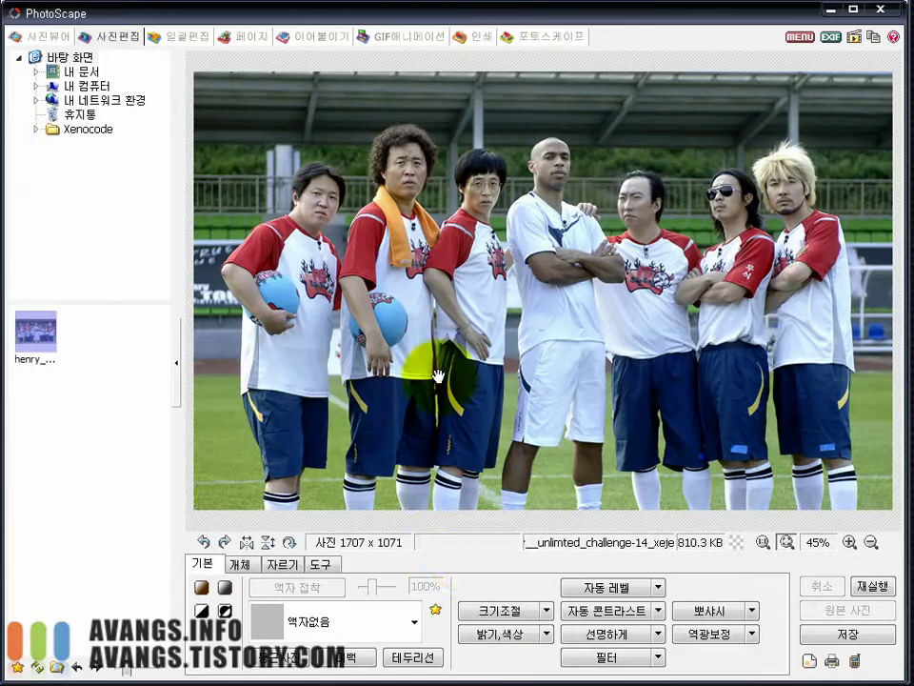
# Step: In the color curve (색상 커브), restrict editing to the blue channel and bend its curve's midpoint downward with preview on
pyautogui.click(549, 634)
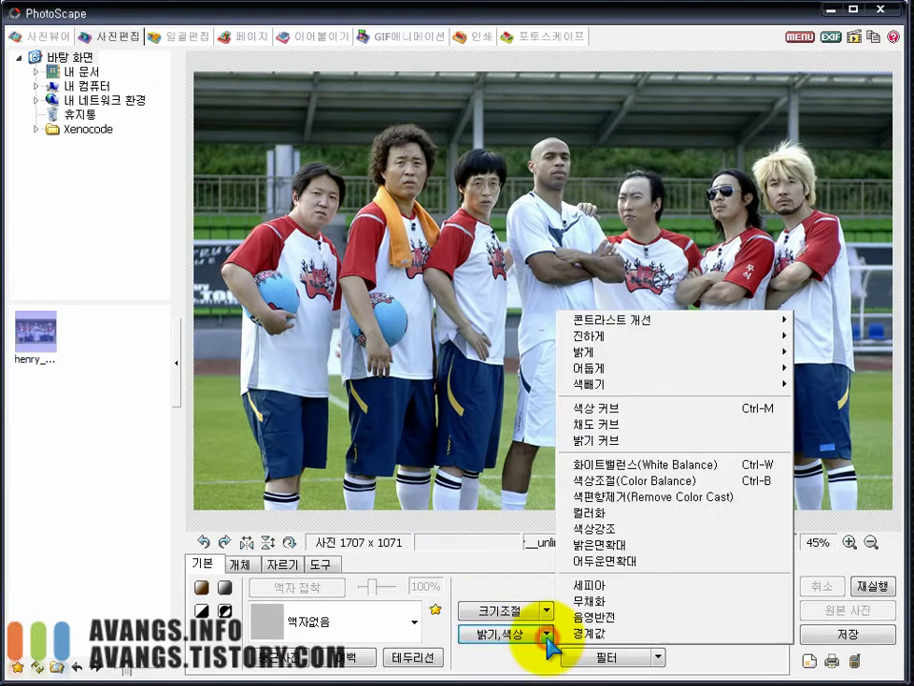
pyautogui.click(628, 411)
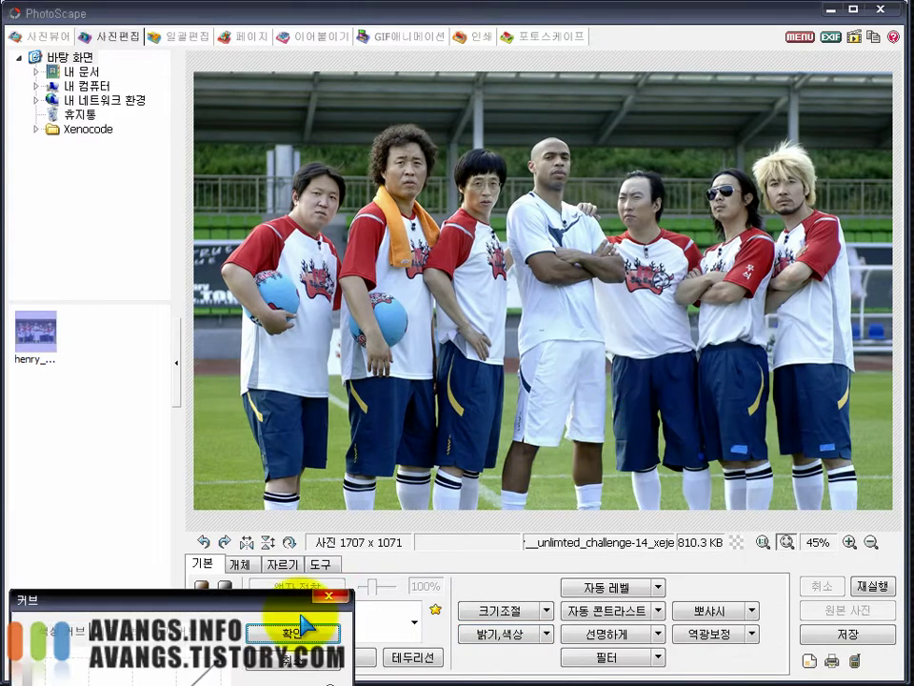
pyautogui.moveTo(152, 609); pyautogui.dragTo(192, 358)
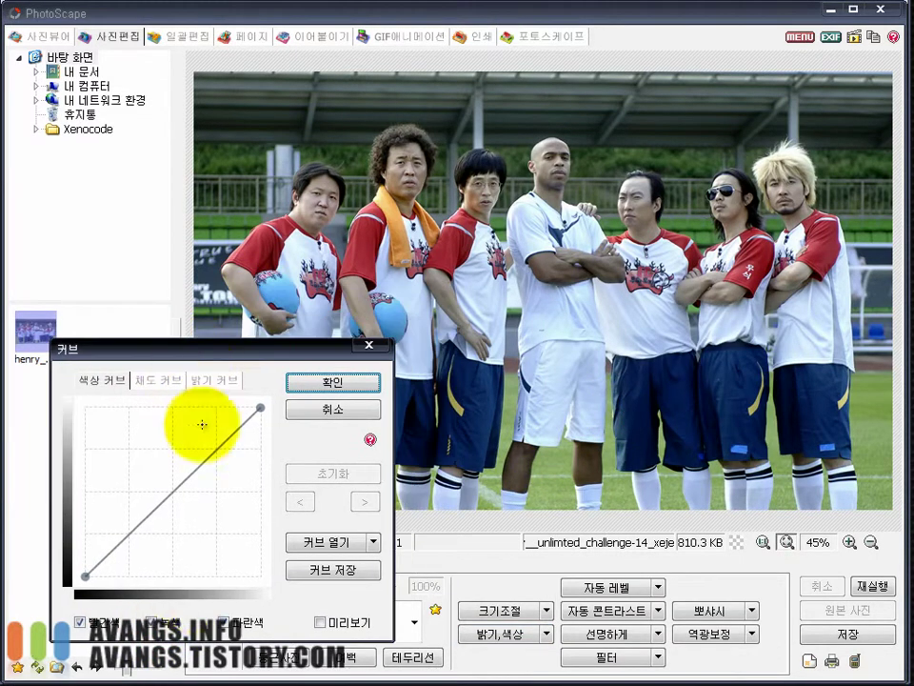
pyautogui.click(80, 622)
pyautogui.click(150, 622)
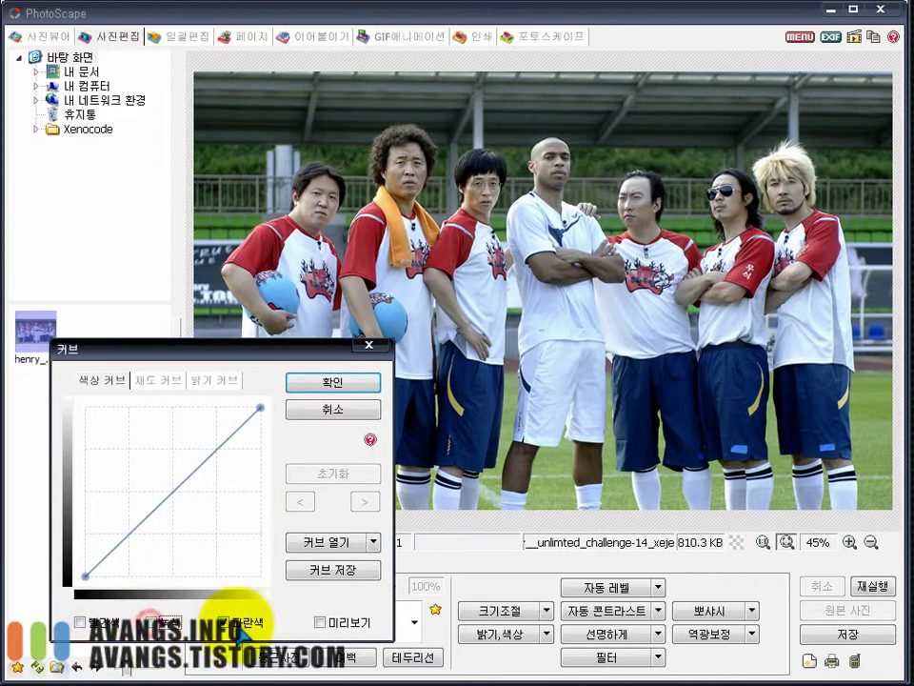
pyautogui.click(321, 624)
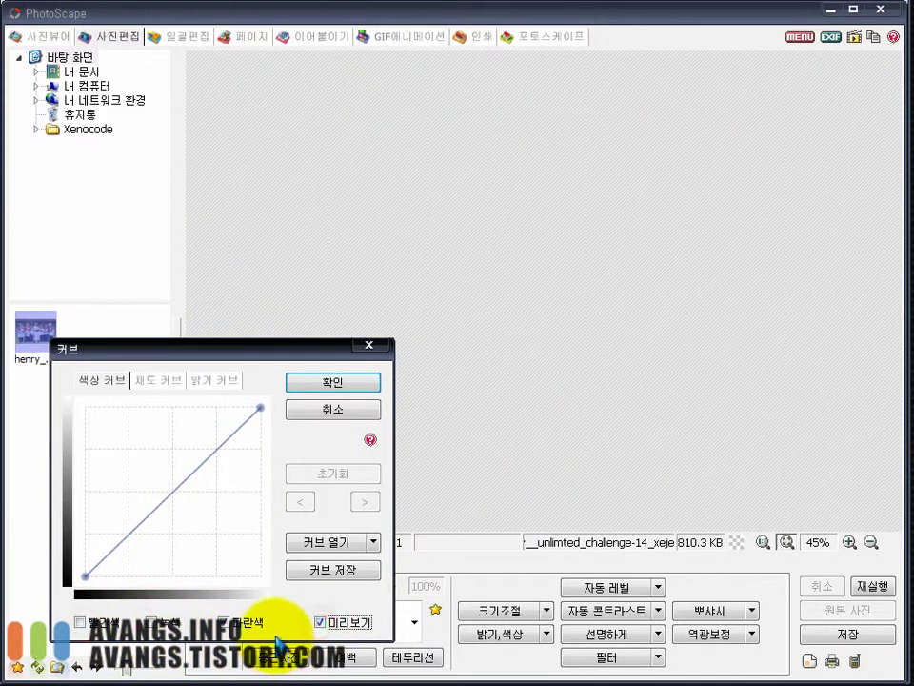
pyautogui.click(321, 624)
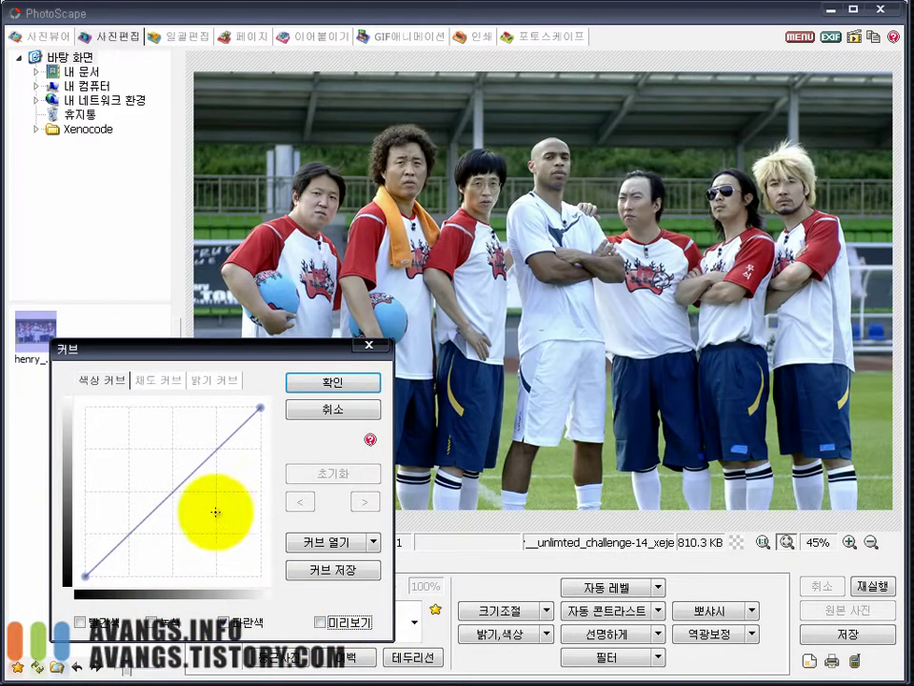
pyautogui.moveTo(174, 486); pyautogui.dragTo(188, 503)
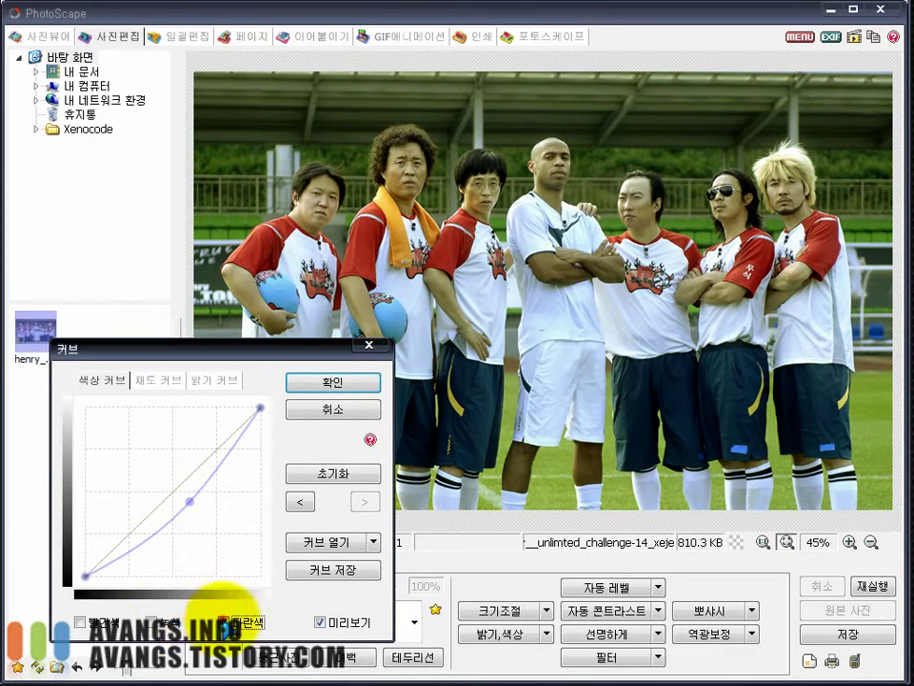
# Step: Restrict curve editing to the red channel, bend its midpoint upward, and apply the curves to the photo
pyautogui.click(80, 623)
pyautogui.moveTo(180, 483); pyautogui.dragTo(154, 472)
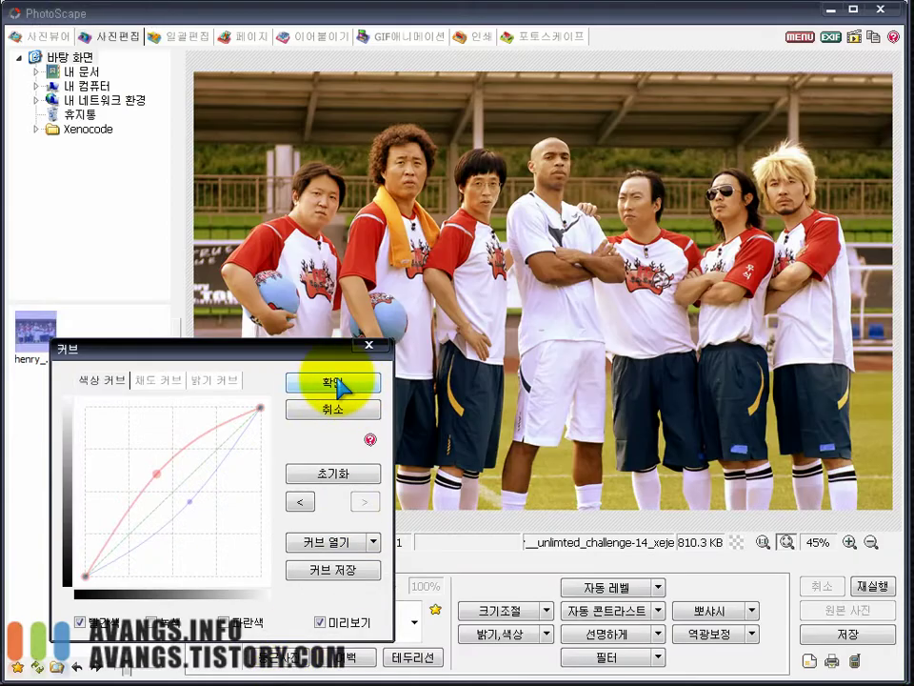
pyautogui.click(335, 383)
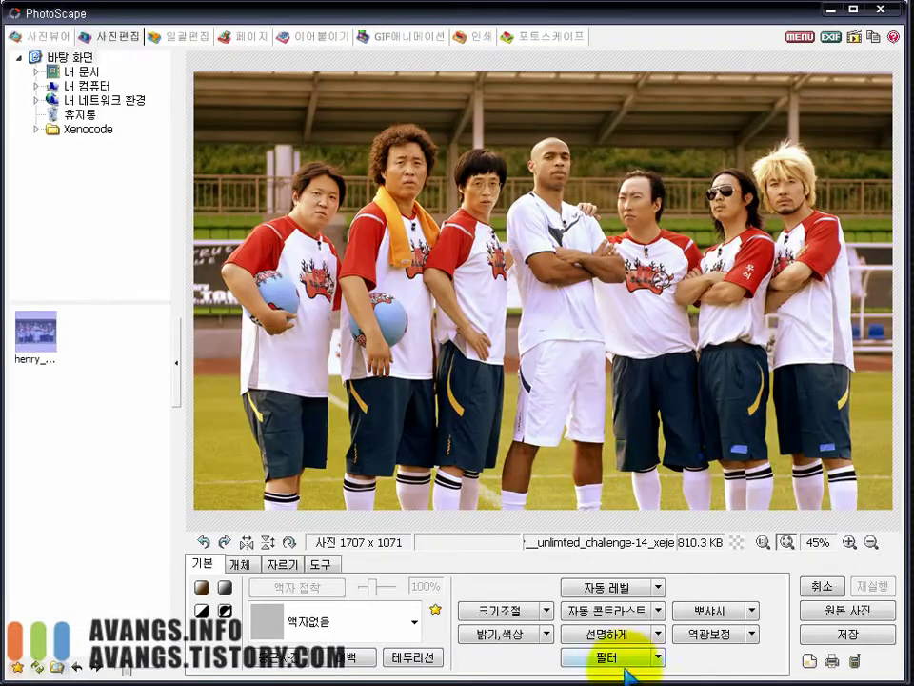
# Step: Try the vignetting (비네팅) presets #10 and #9 on the photo, undoing each one
pyautogui.click(637, 667)
pyautogui.moveTo(765, 265)
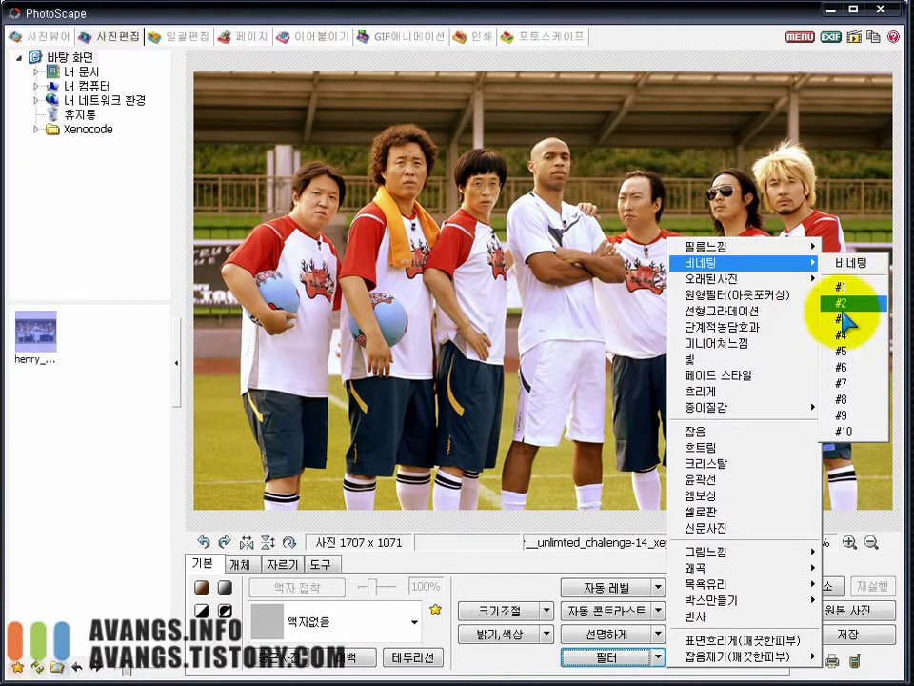
pyautogui.click(847, 433)
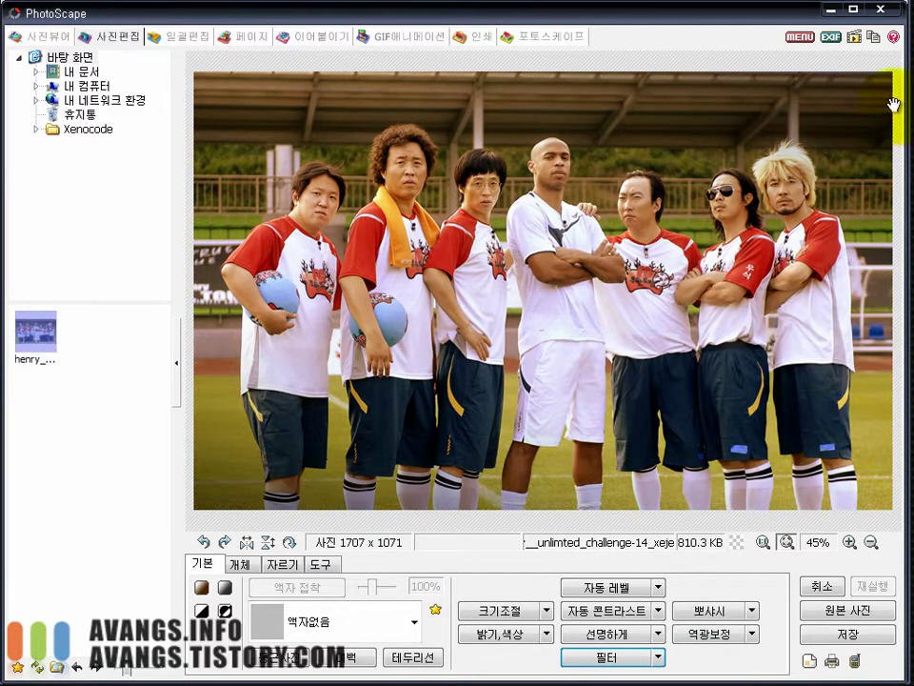
pyautogui.click(649, 657)
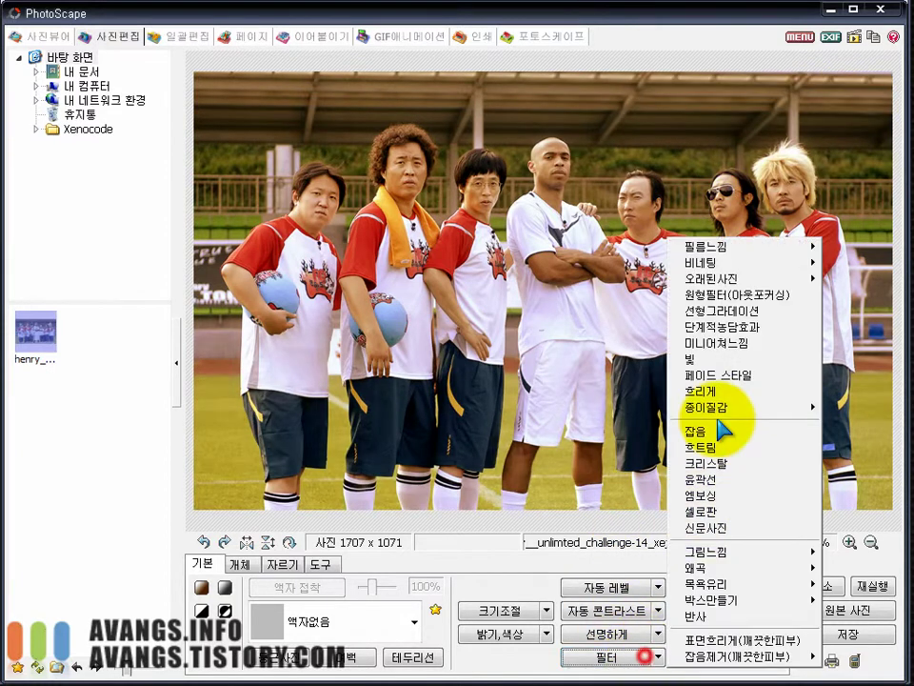
pyautogui.moveTo(745, 262)
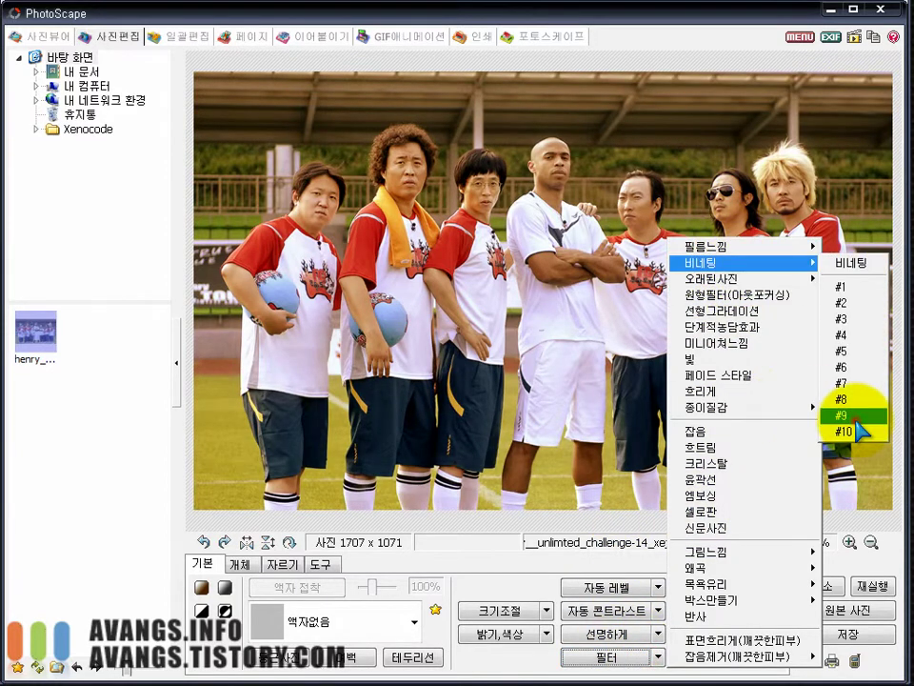
pyautogui.click(849, 422)
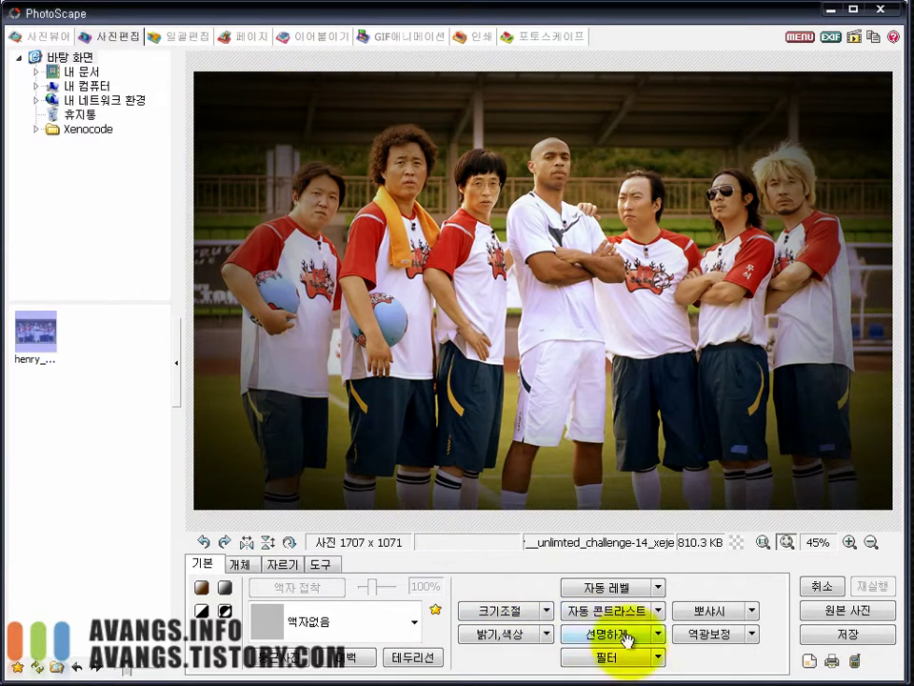
pyautogui.hotkey('ctrl', 'z')
# Step: Apply a milder vignetting (비네팅) preset from the beginning of the numbered presets to the photo
pyautogui.click(631, 660)
pyautogui.moveTo(743, 263)
pyautogui.click(844, 295)
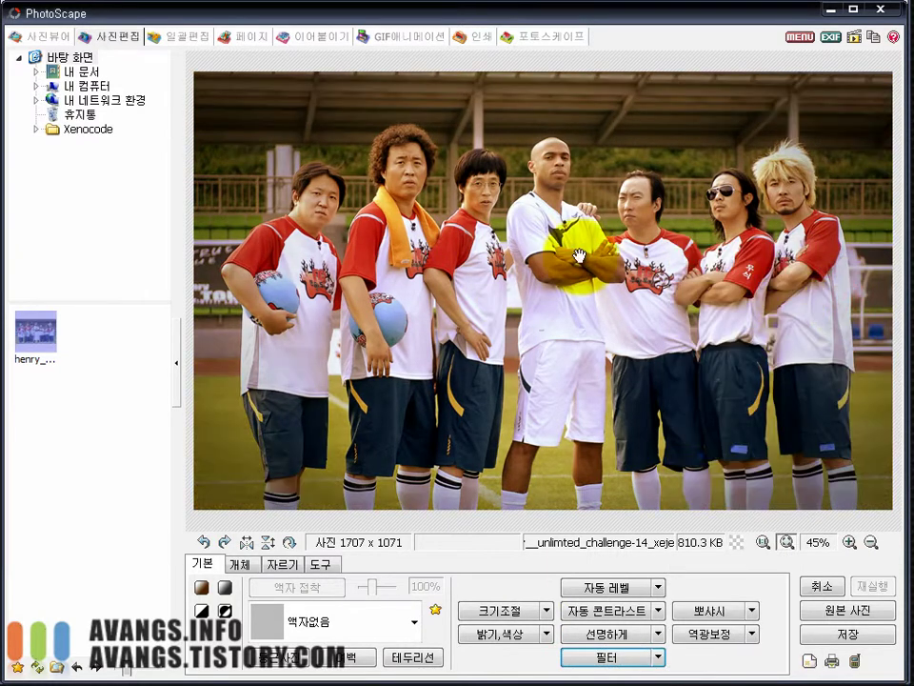
# Step: Compare the 영화 약, 중 and 강 film effects (필름느낌) in preview and apply 영화 - 약 to the photo
pyautogui.click(626, 656)
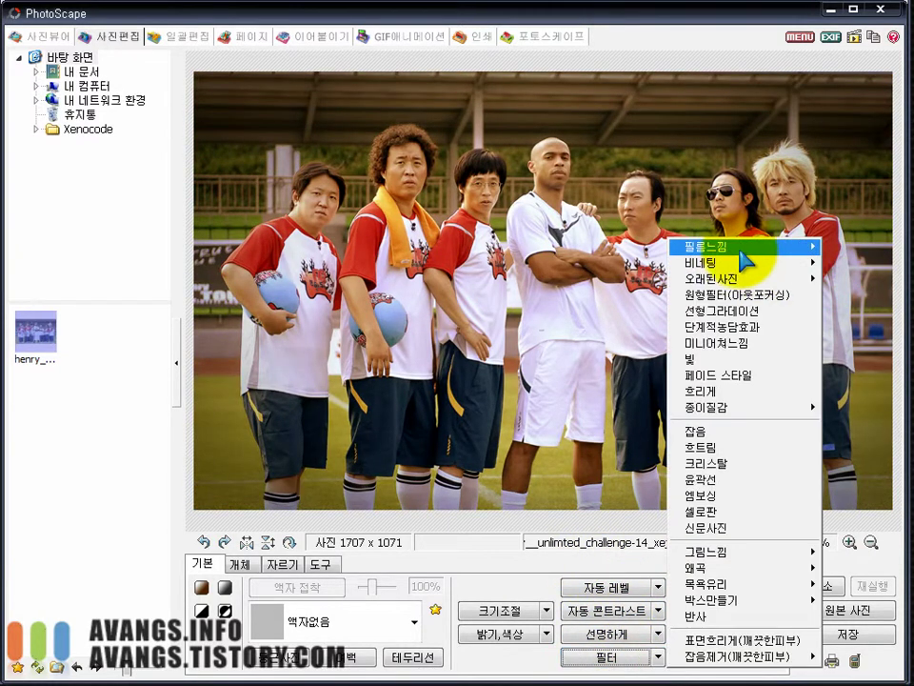
pyautogui.moveTo(762, 249)
pyautogui.click(848, 250)
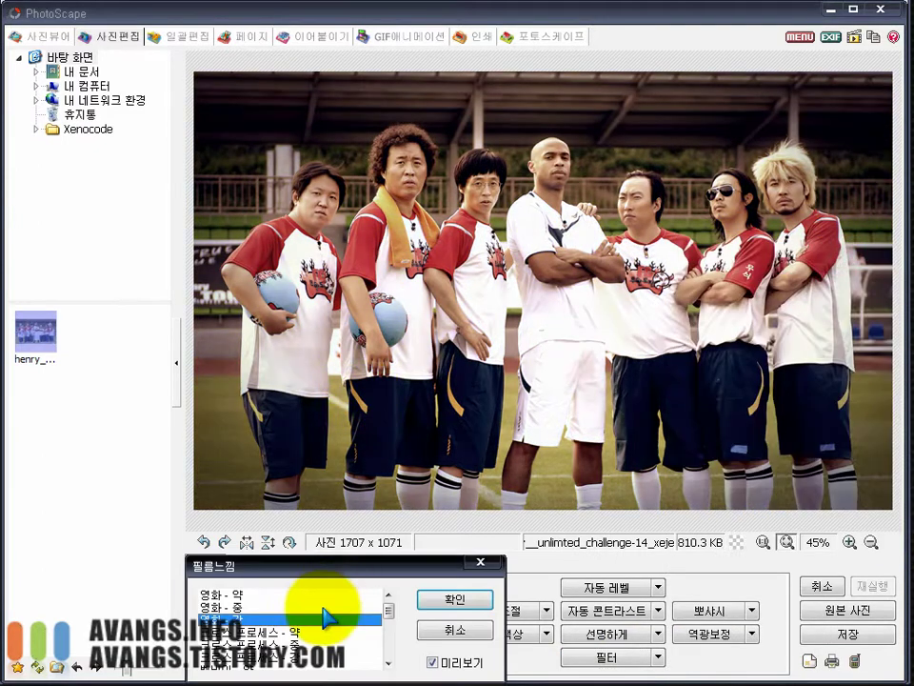
pyautogui.click(260, 595)
pyautogui.press('Down')
pyautogui.press('Down')
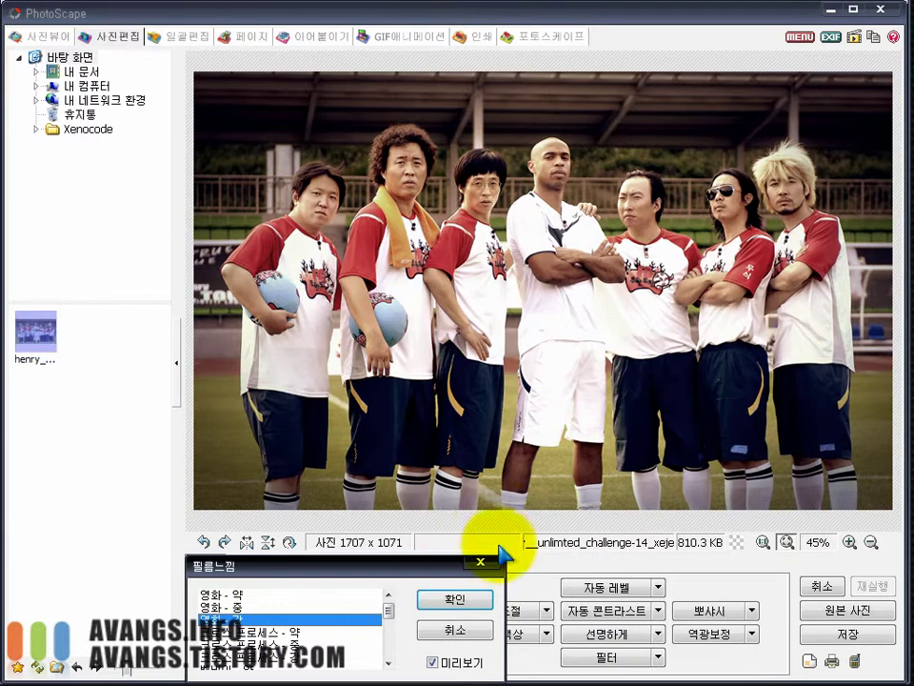
pyautogui.click(248, 595)
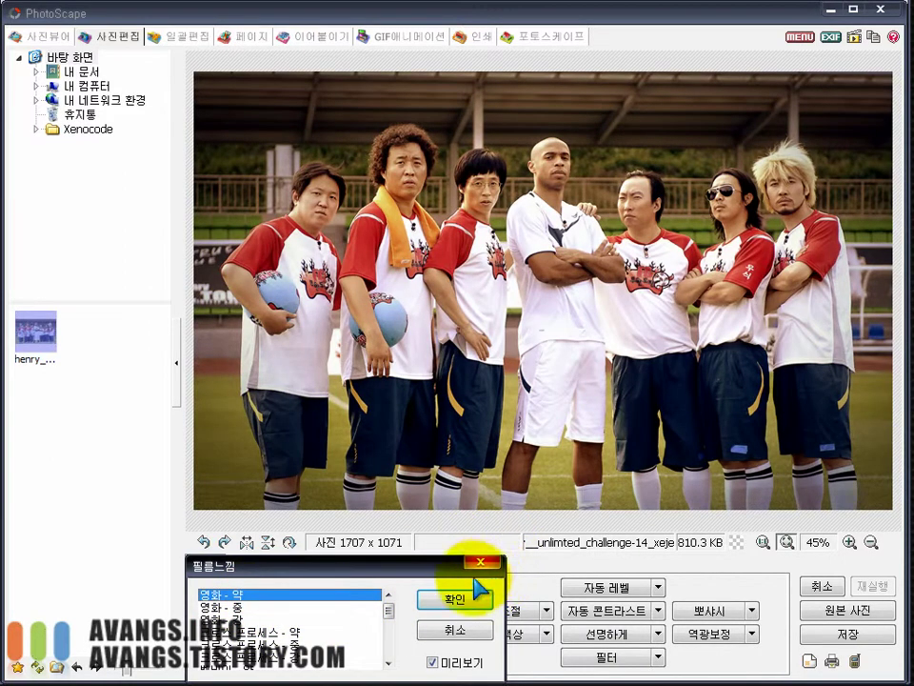
pyautogui.click(444, 602)
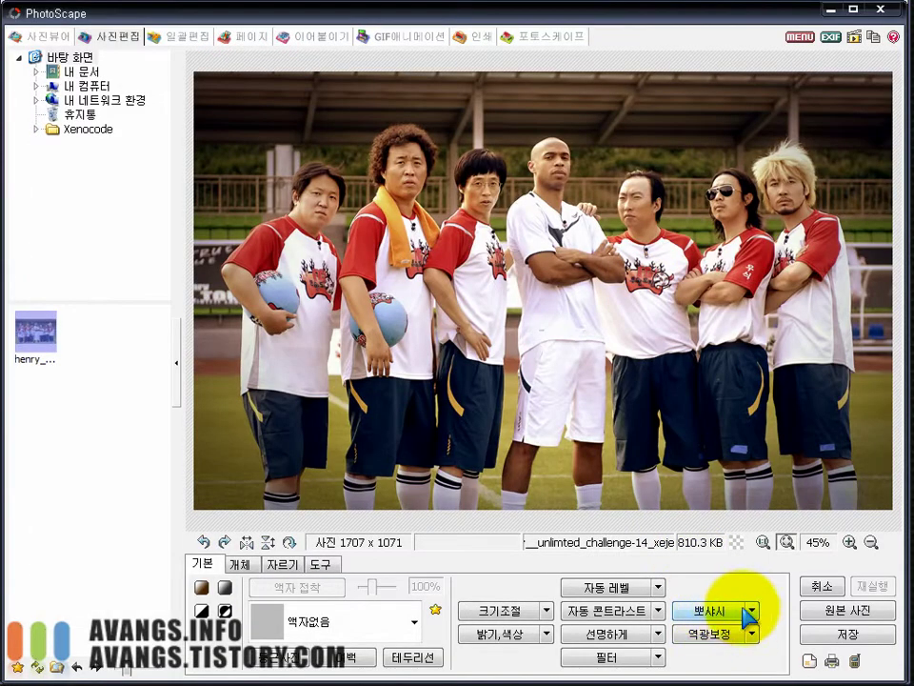
# Step: Apply a soft-glow (뽀샤시) preset to the photo
pyautogui.click(752, 611)
pyautogui.click(771, 576)
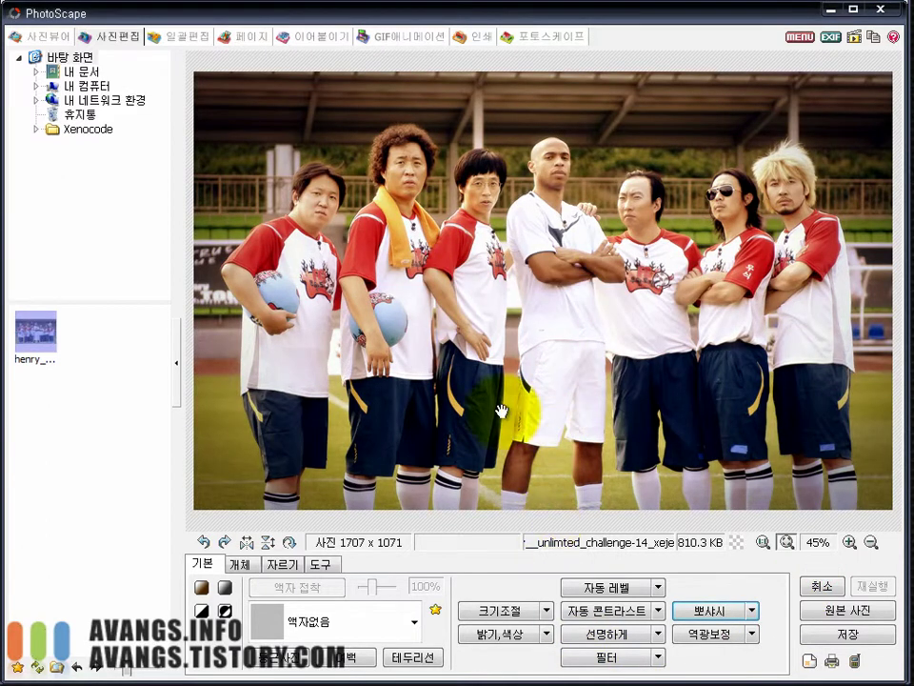
pyautogui.click(851, 636)
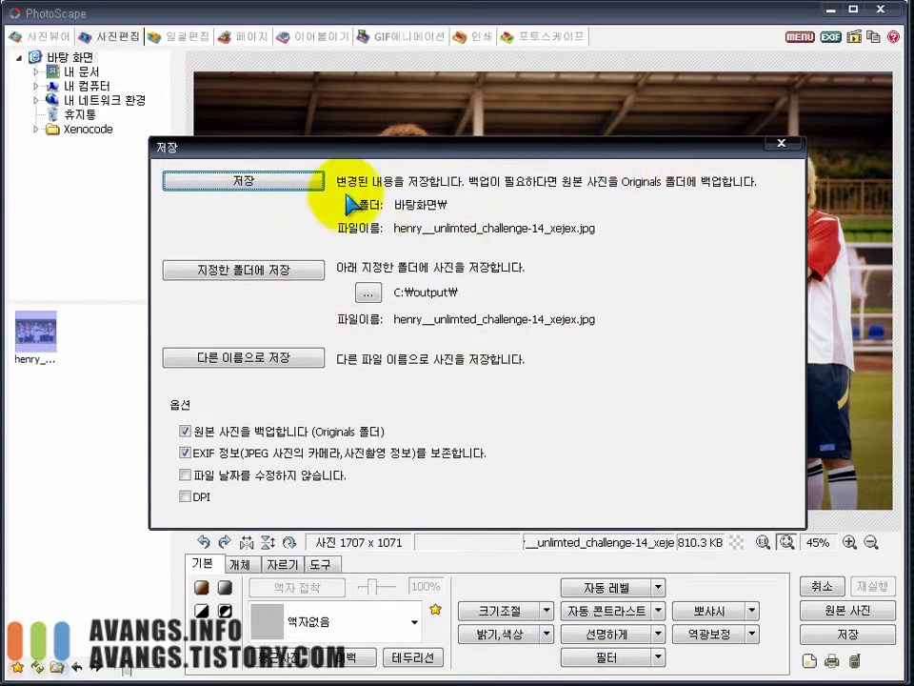
pyautogui.click(286, 181)
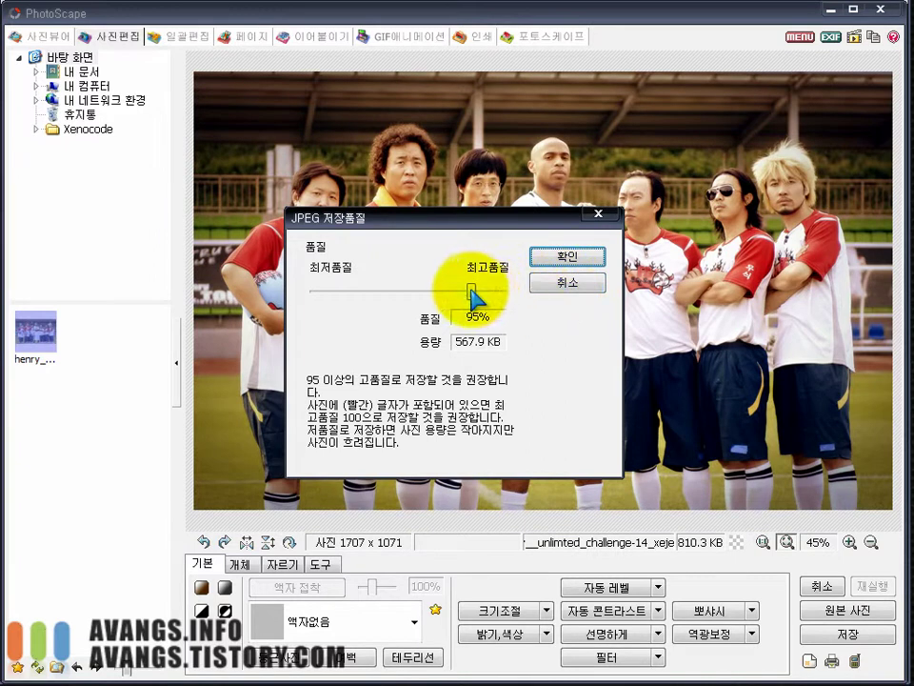
pyautogui.moveTo(474, 292); pyautogui.dragTo(536, 292)
pyautogui.click(555, 289)
# Step: Save the photo under a different name as the JPEG file 123 on the desktop (바탕 화면) with quality set to 100%
pyautogui.click(843, 637)
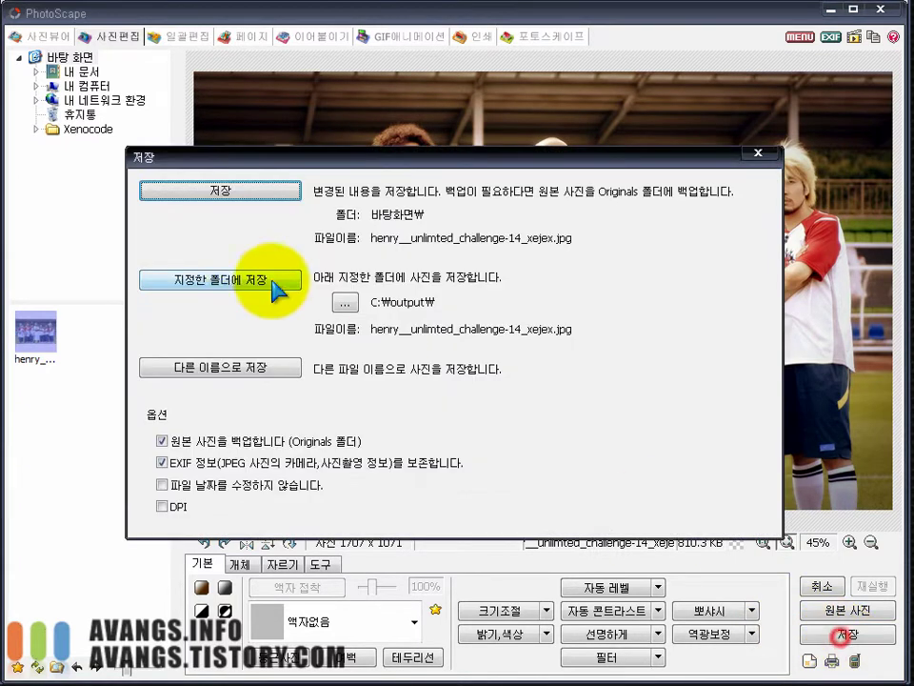
pyautogui.click(225, 372)
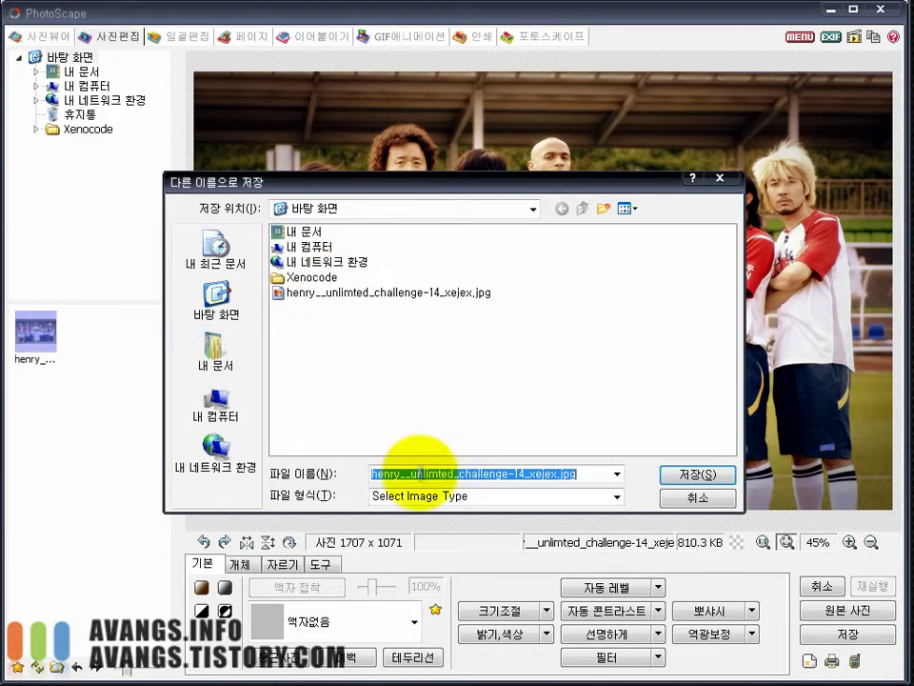
pyautogui.click(559, 497)
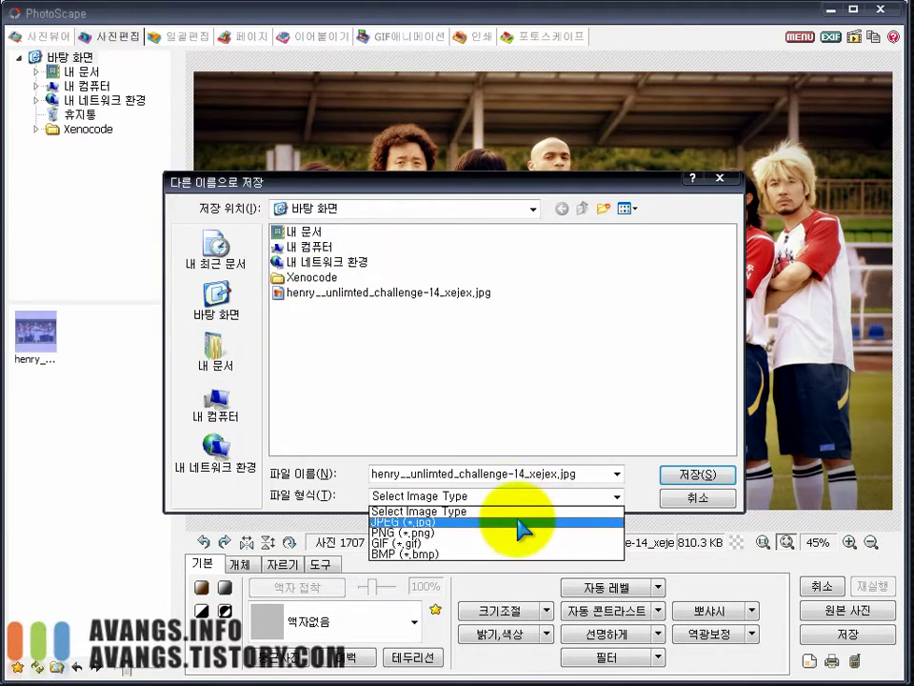
pyautogui.click(496, 522)
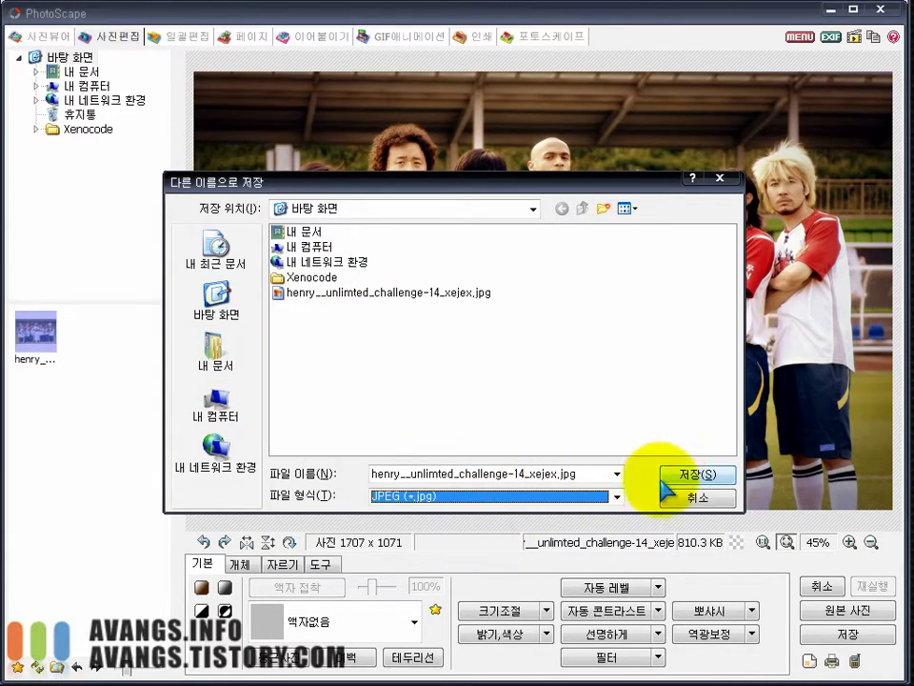
pyautogui.click(598, 474)
pyautogui.write('13')
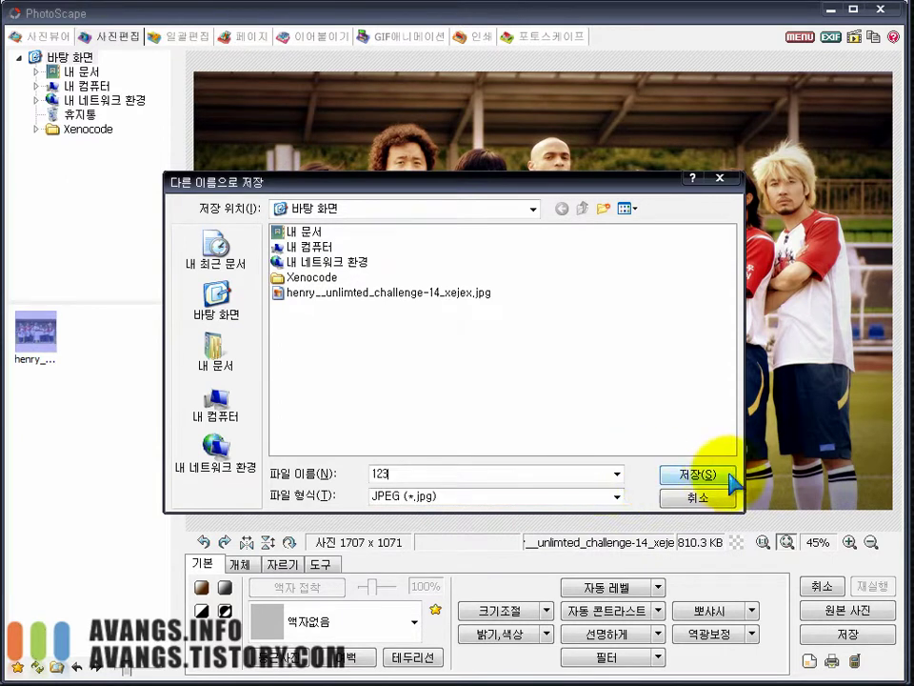
pyautogui.click(676, 474)
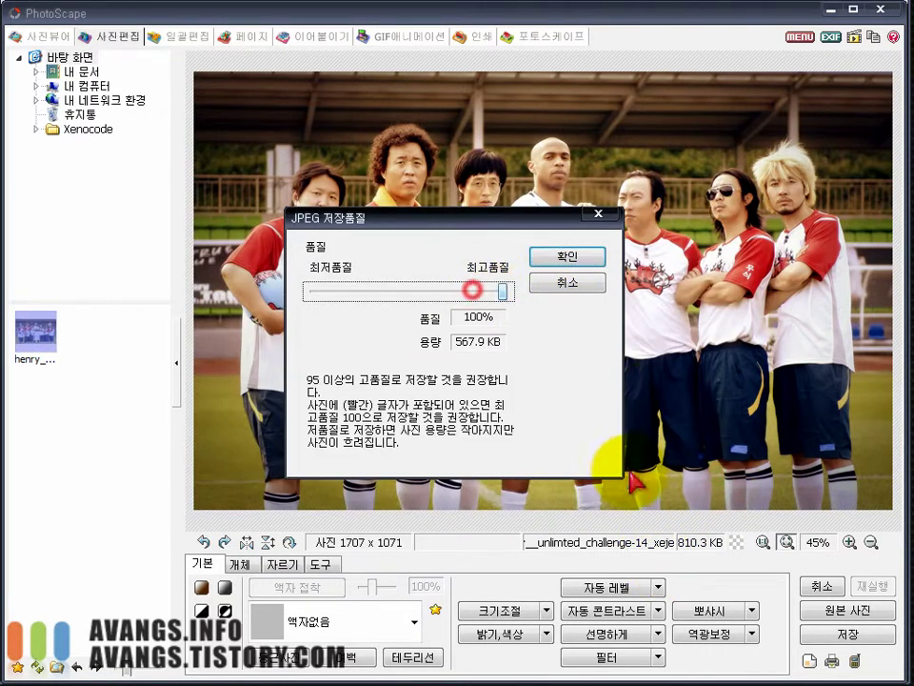
pyautogui.click(562, 256)
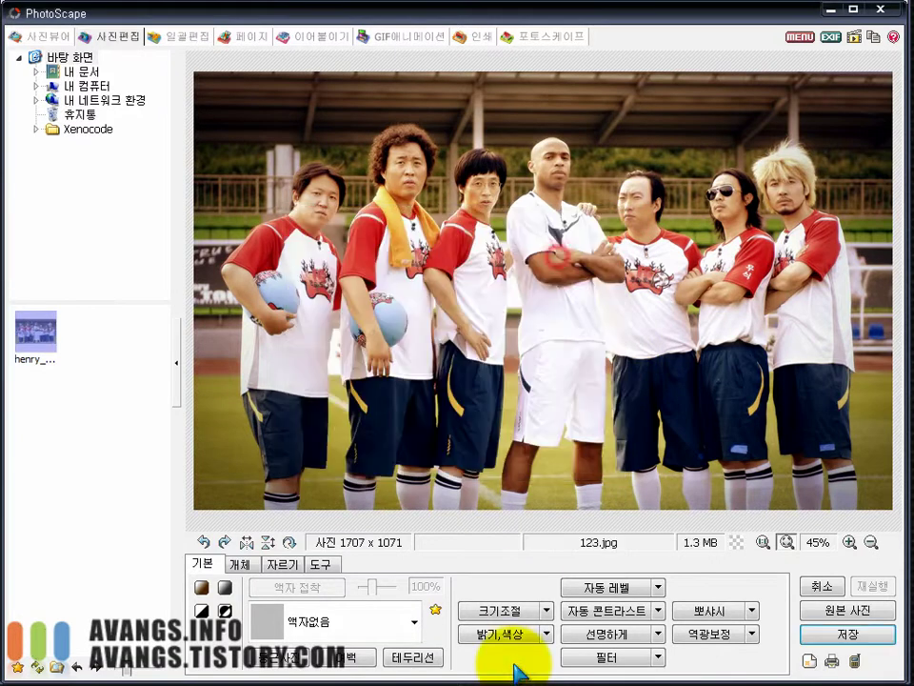